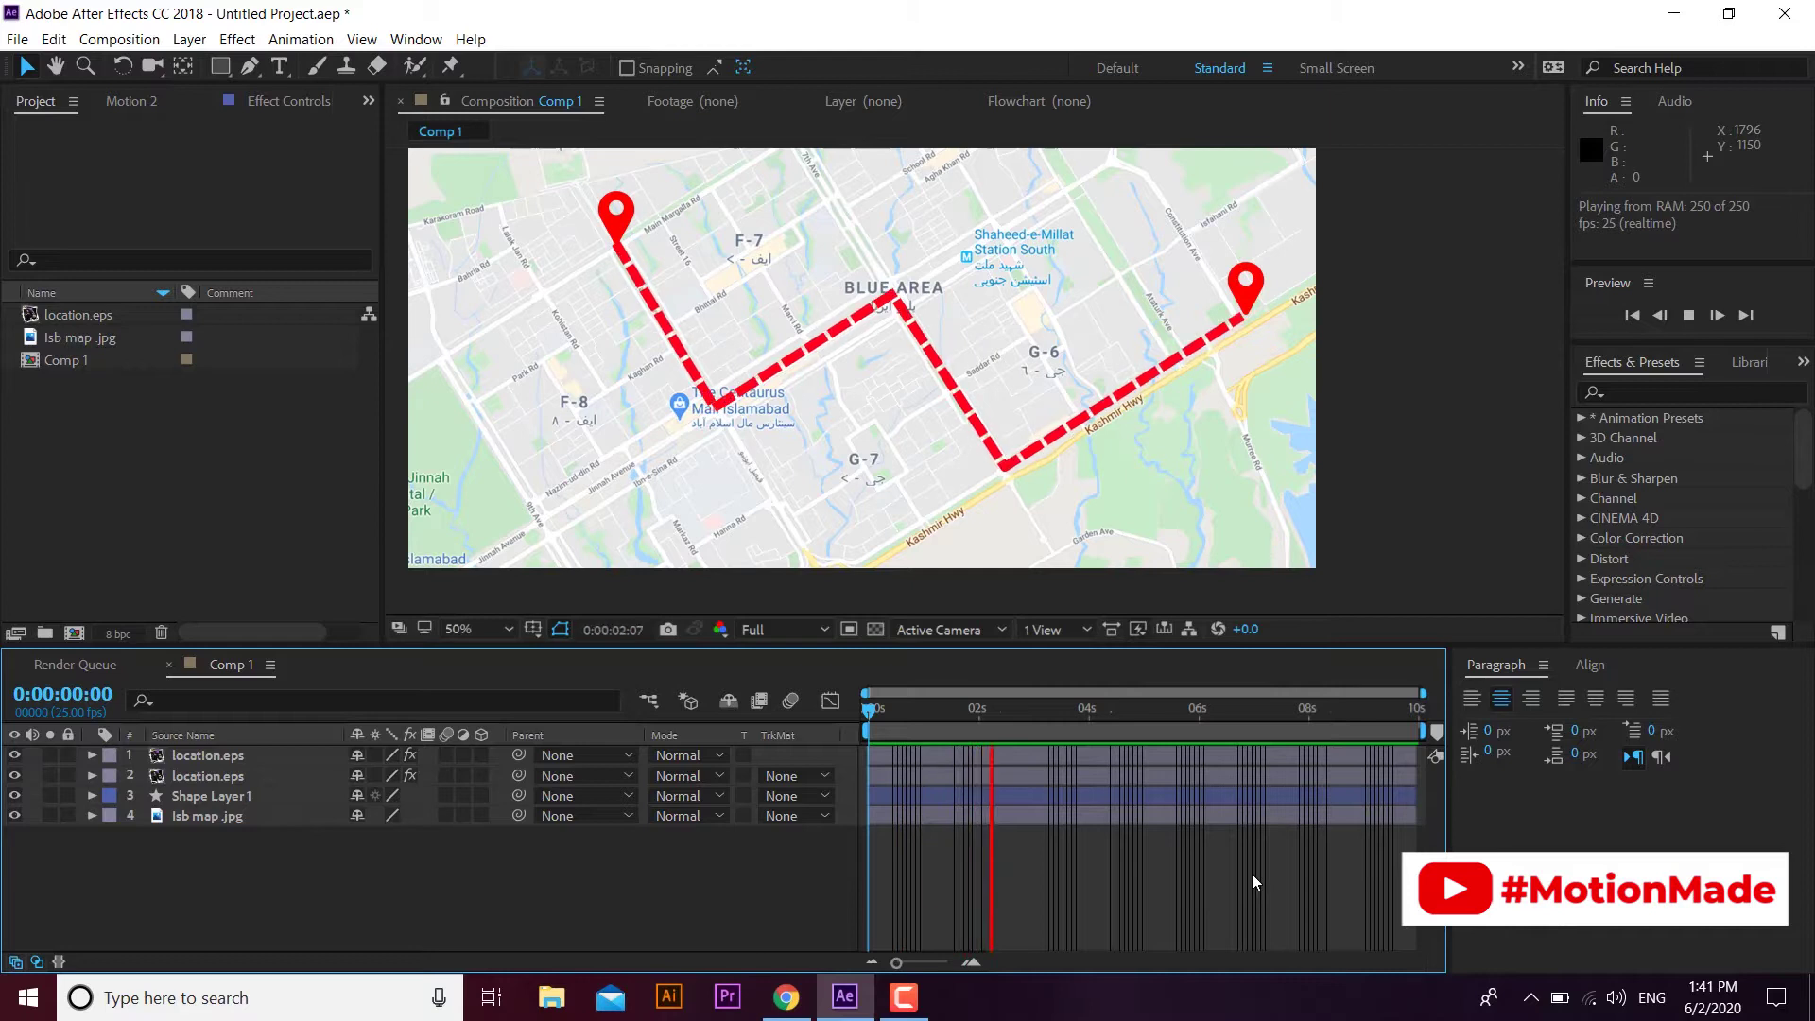
- Create a 10-second 1920x1080, 25 fps composition named Comp 2 and add Isb map.jpg to it
left_click(119, 39)
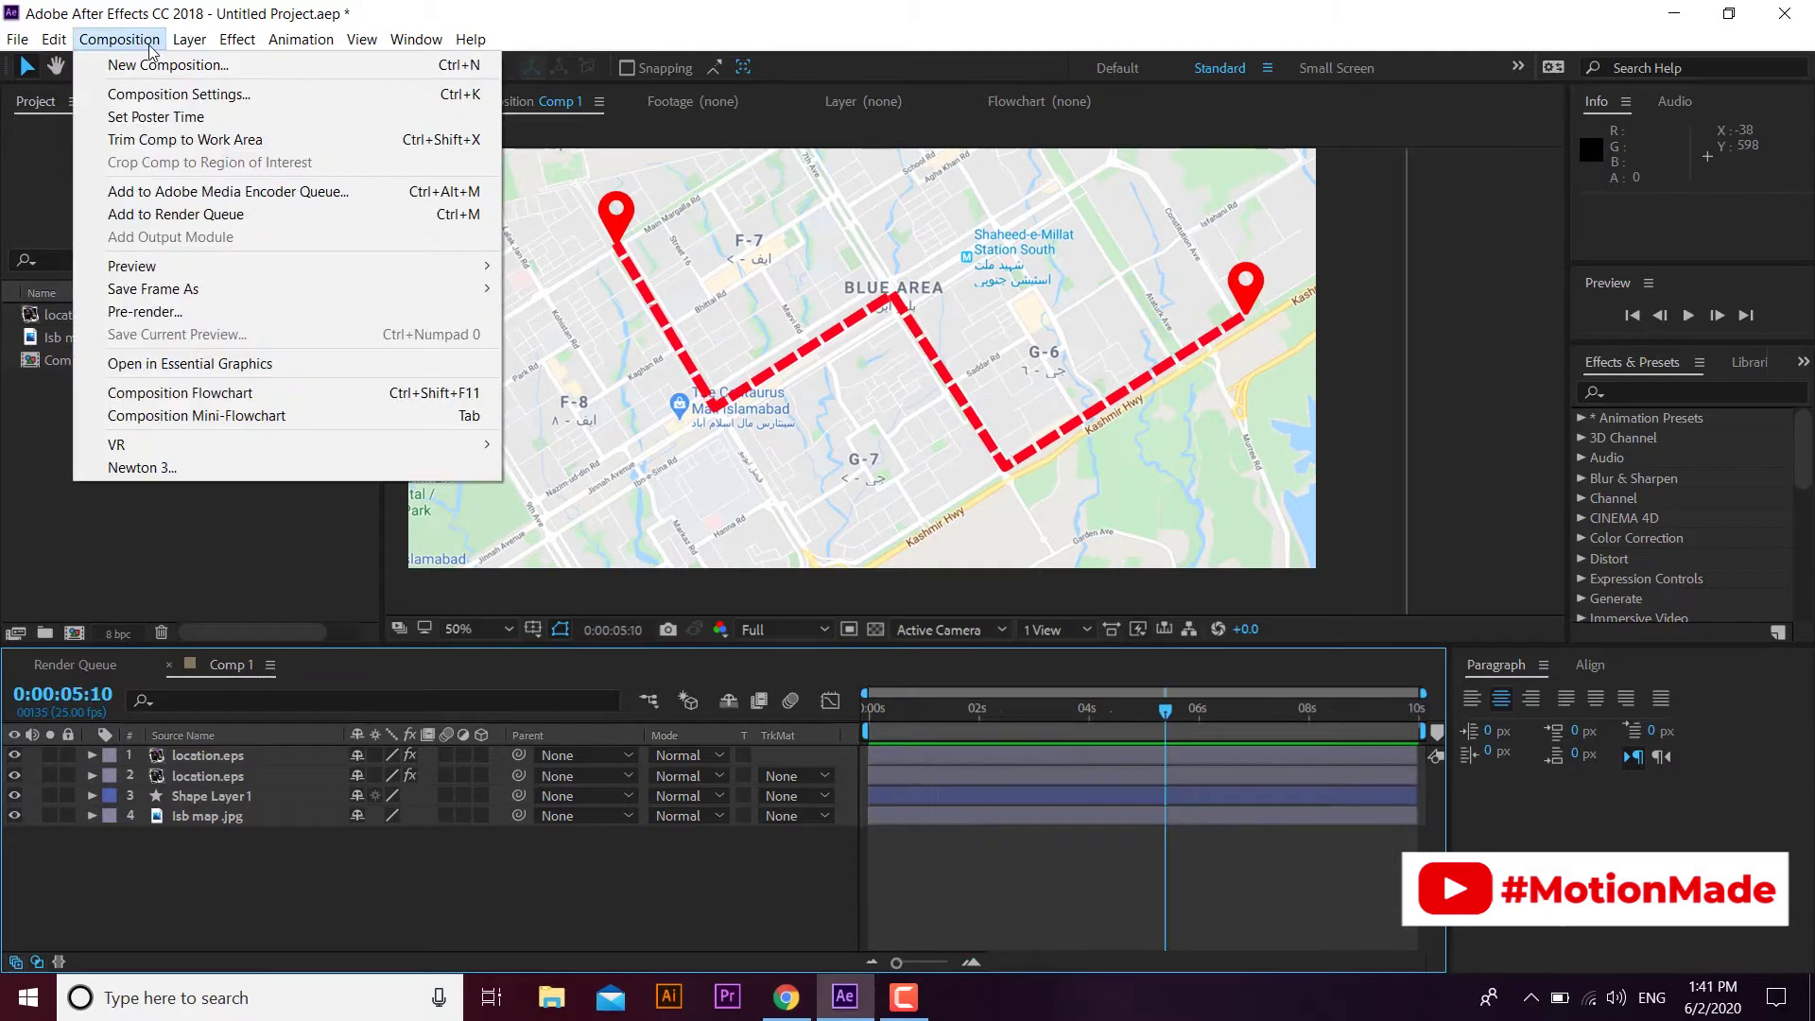
left_click(160, 65)
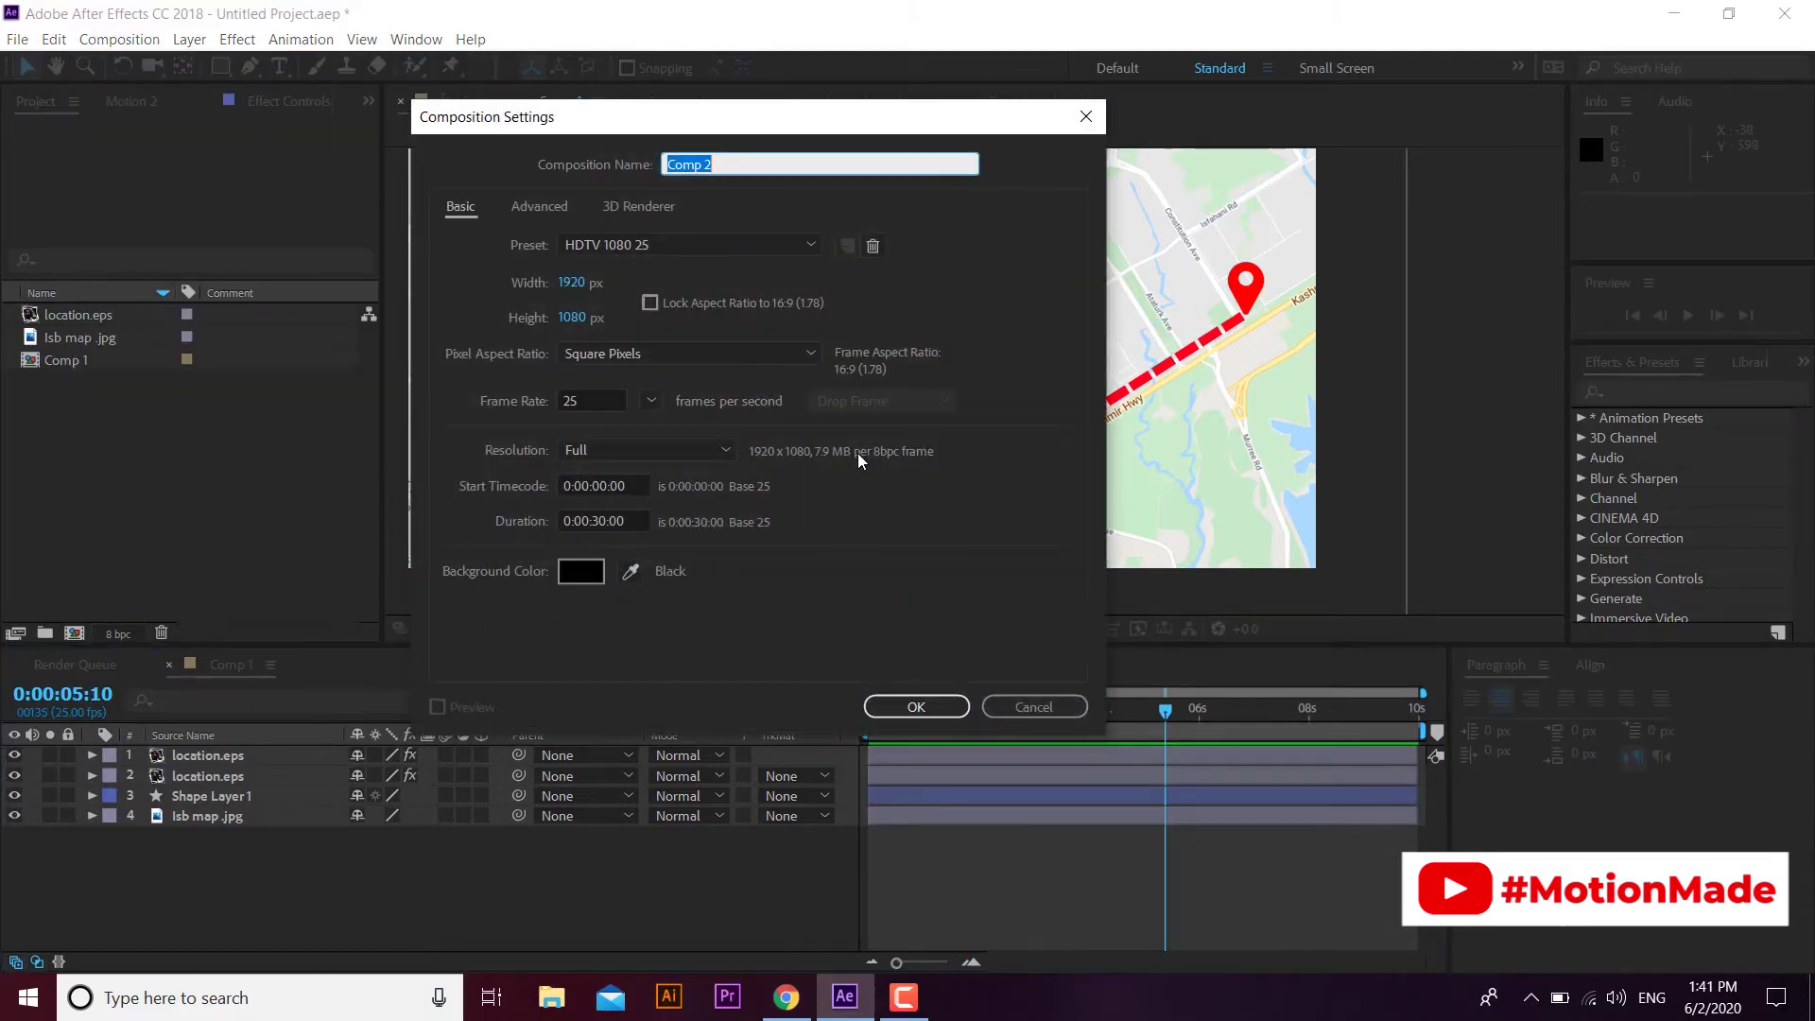
left_click(765, 163)
left_click(599, 520)
key("BackSpace")
type("1")
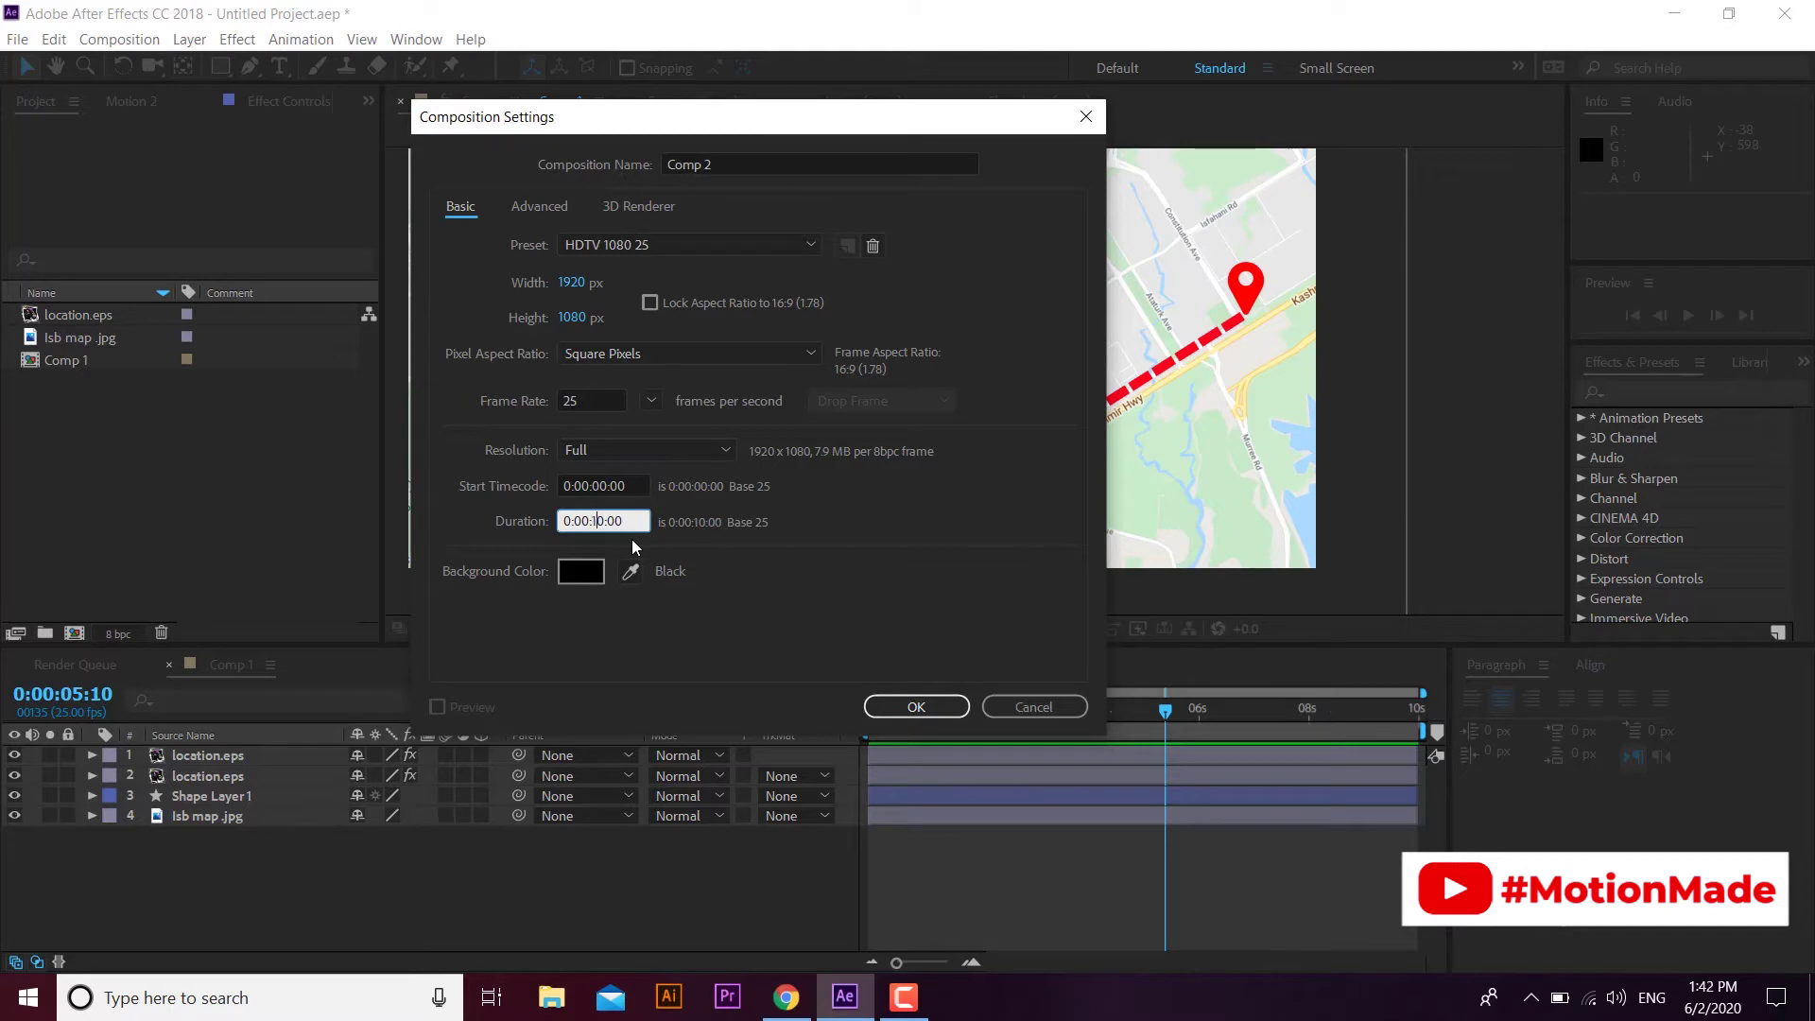
left_click(917, 707)
left_click_drag(80, 337, 403, 810)
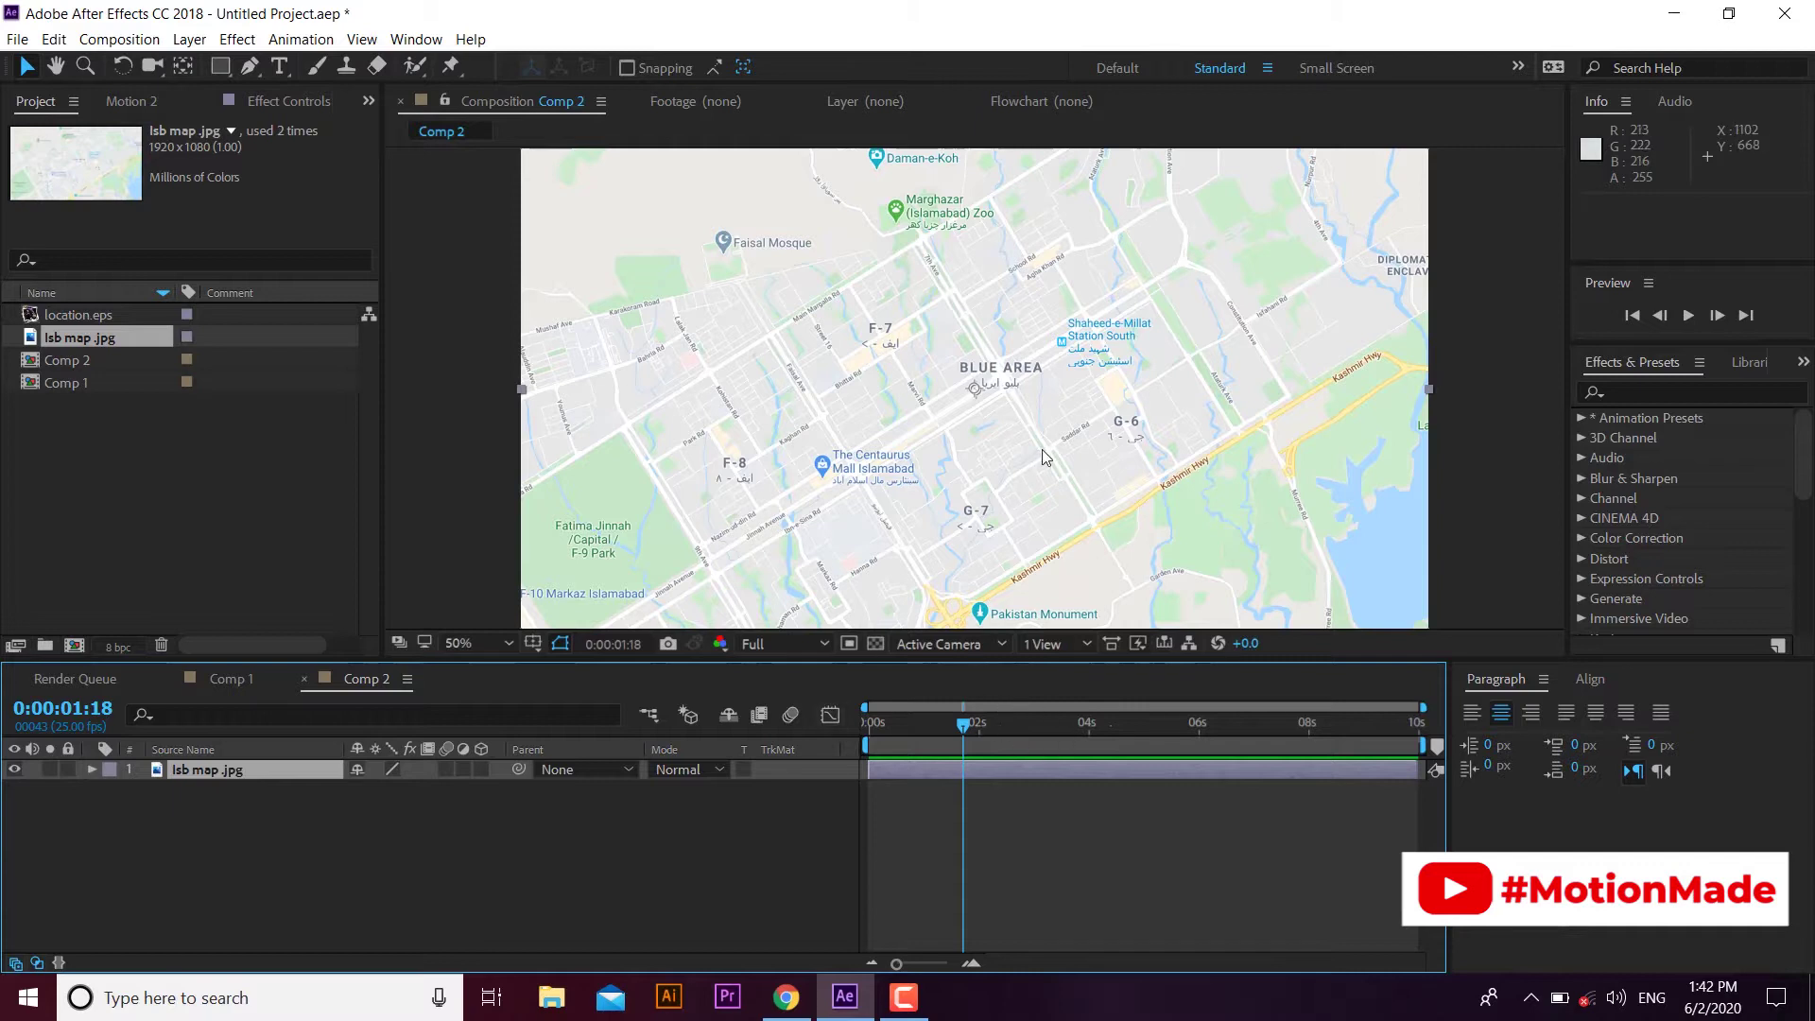
- Scale the map layer to 130% so it fills the frame
key("comma")
key("comma")
key("period")
key("period")
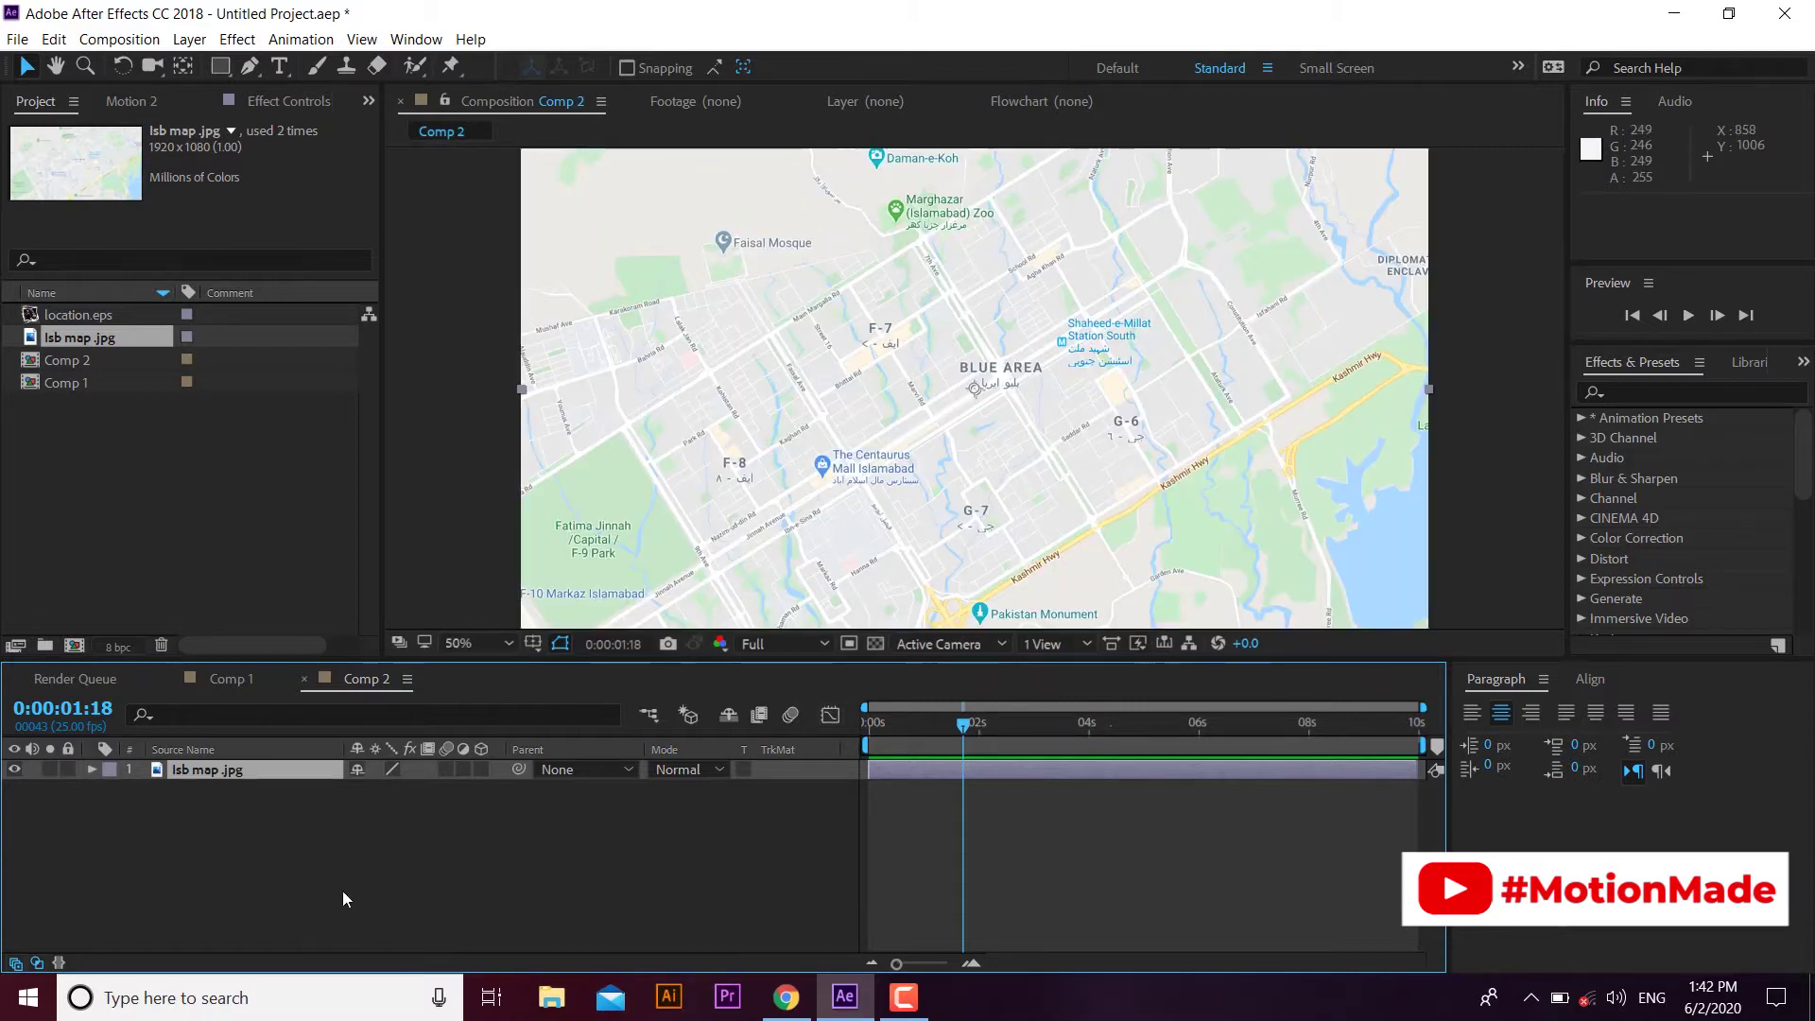
key("s")
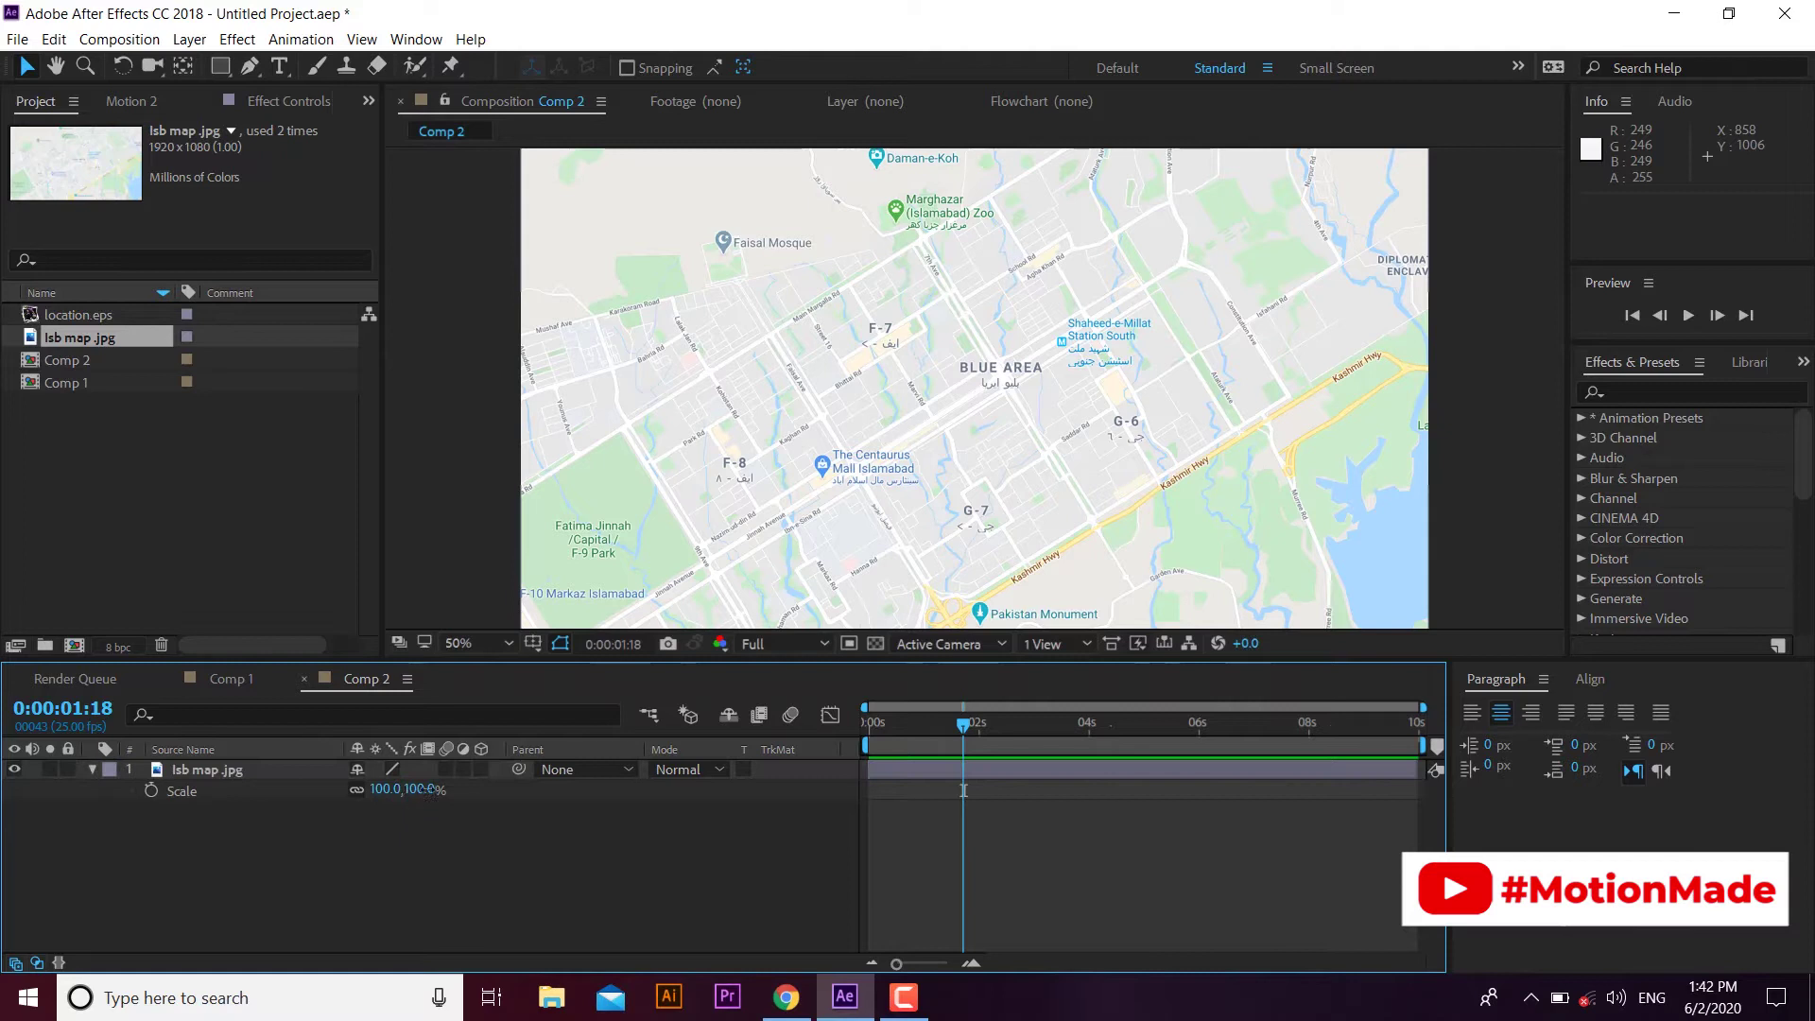
left_click(423, 790)
type("130")
key("Return")
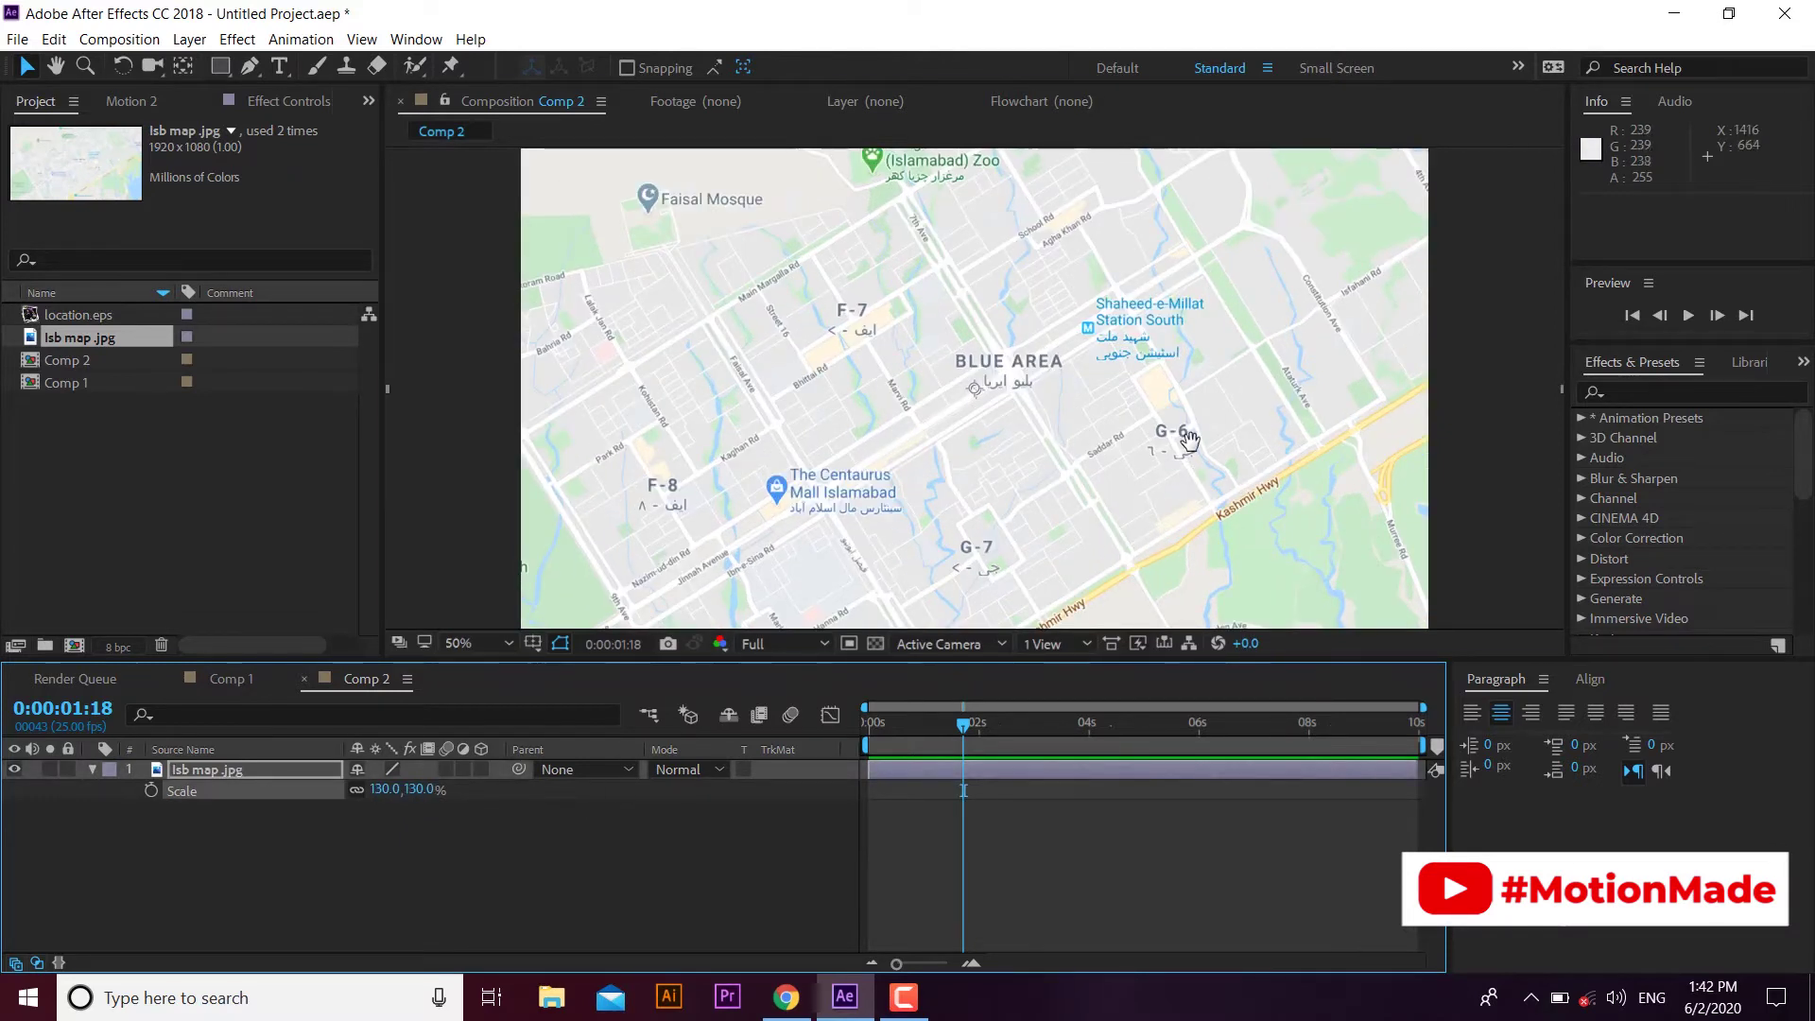
key("h")
left_click_drag(1187, 438, 1185, 445)
left_click_drag(930, 679, 930, 698)
- Set up the Pen tool with no fill and a red (FF001A) stroke
key("g")
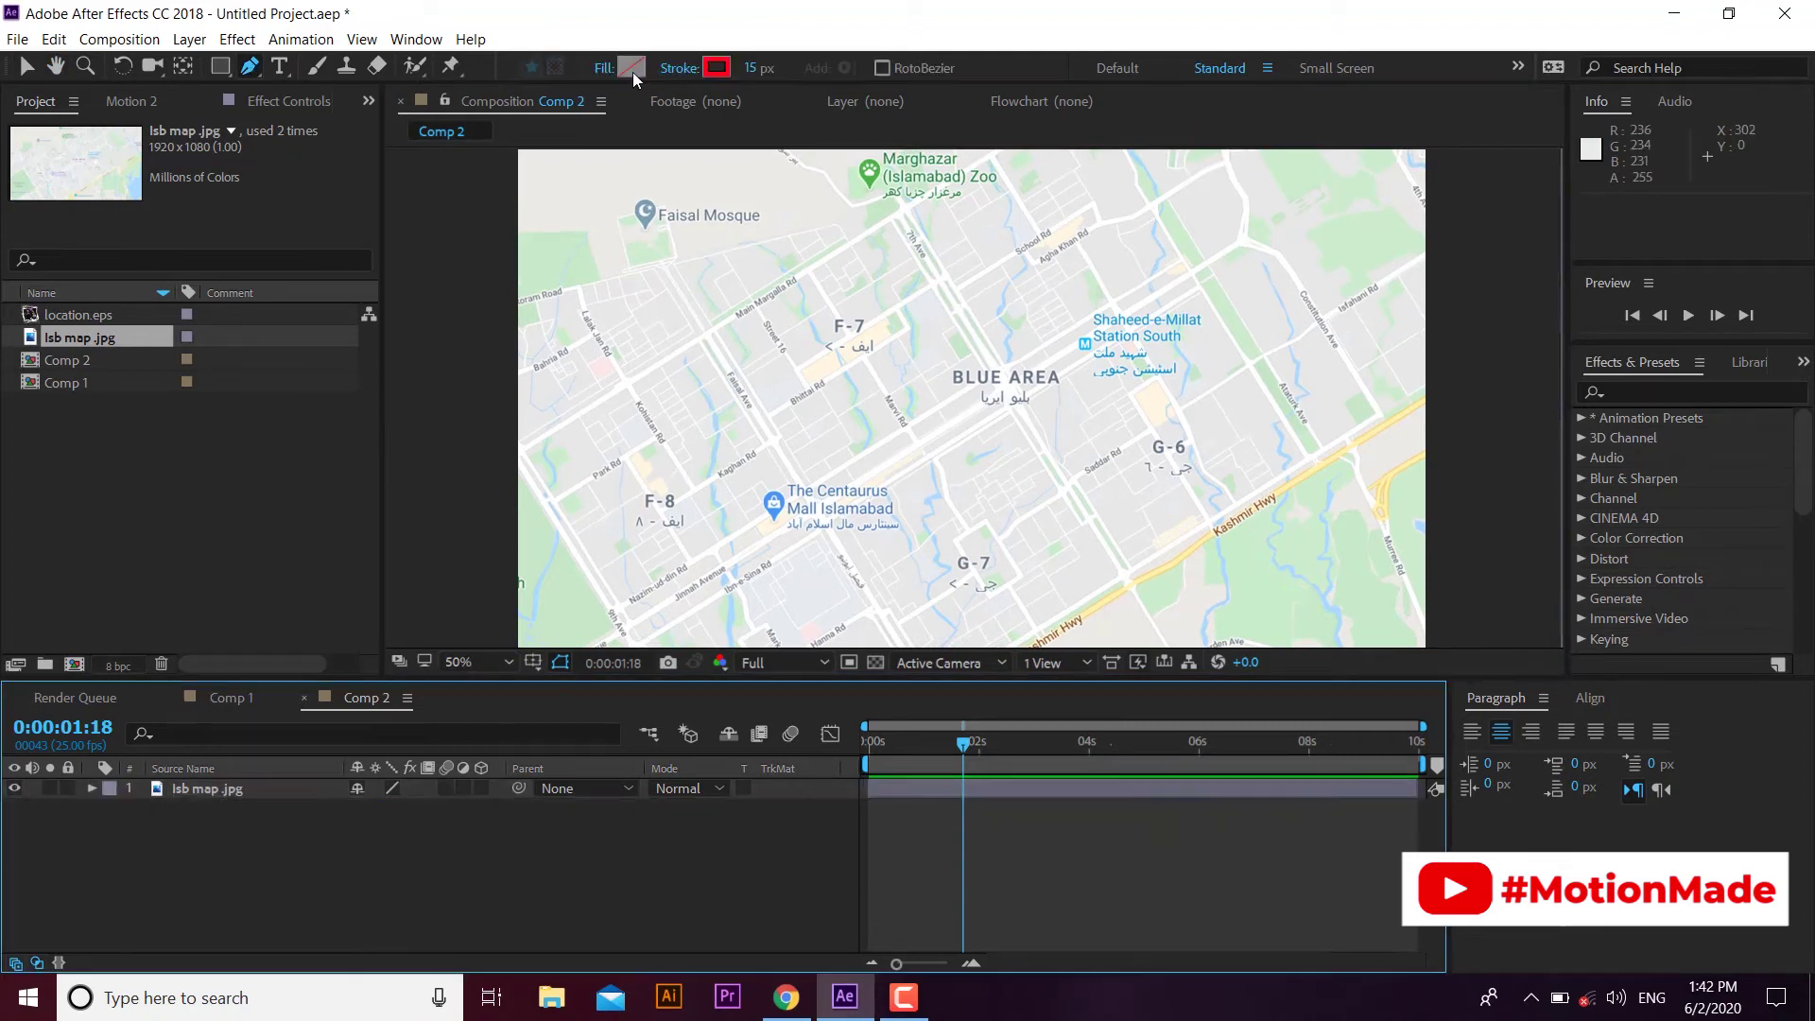
left_click(604, 69)
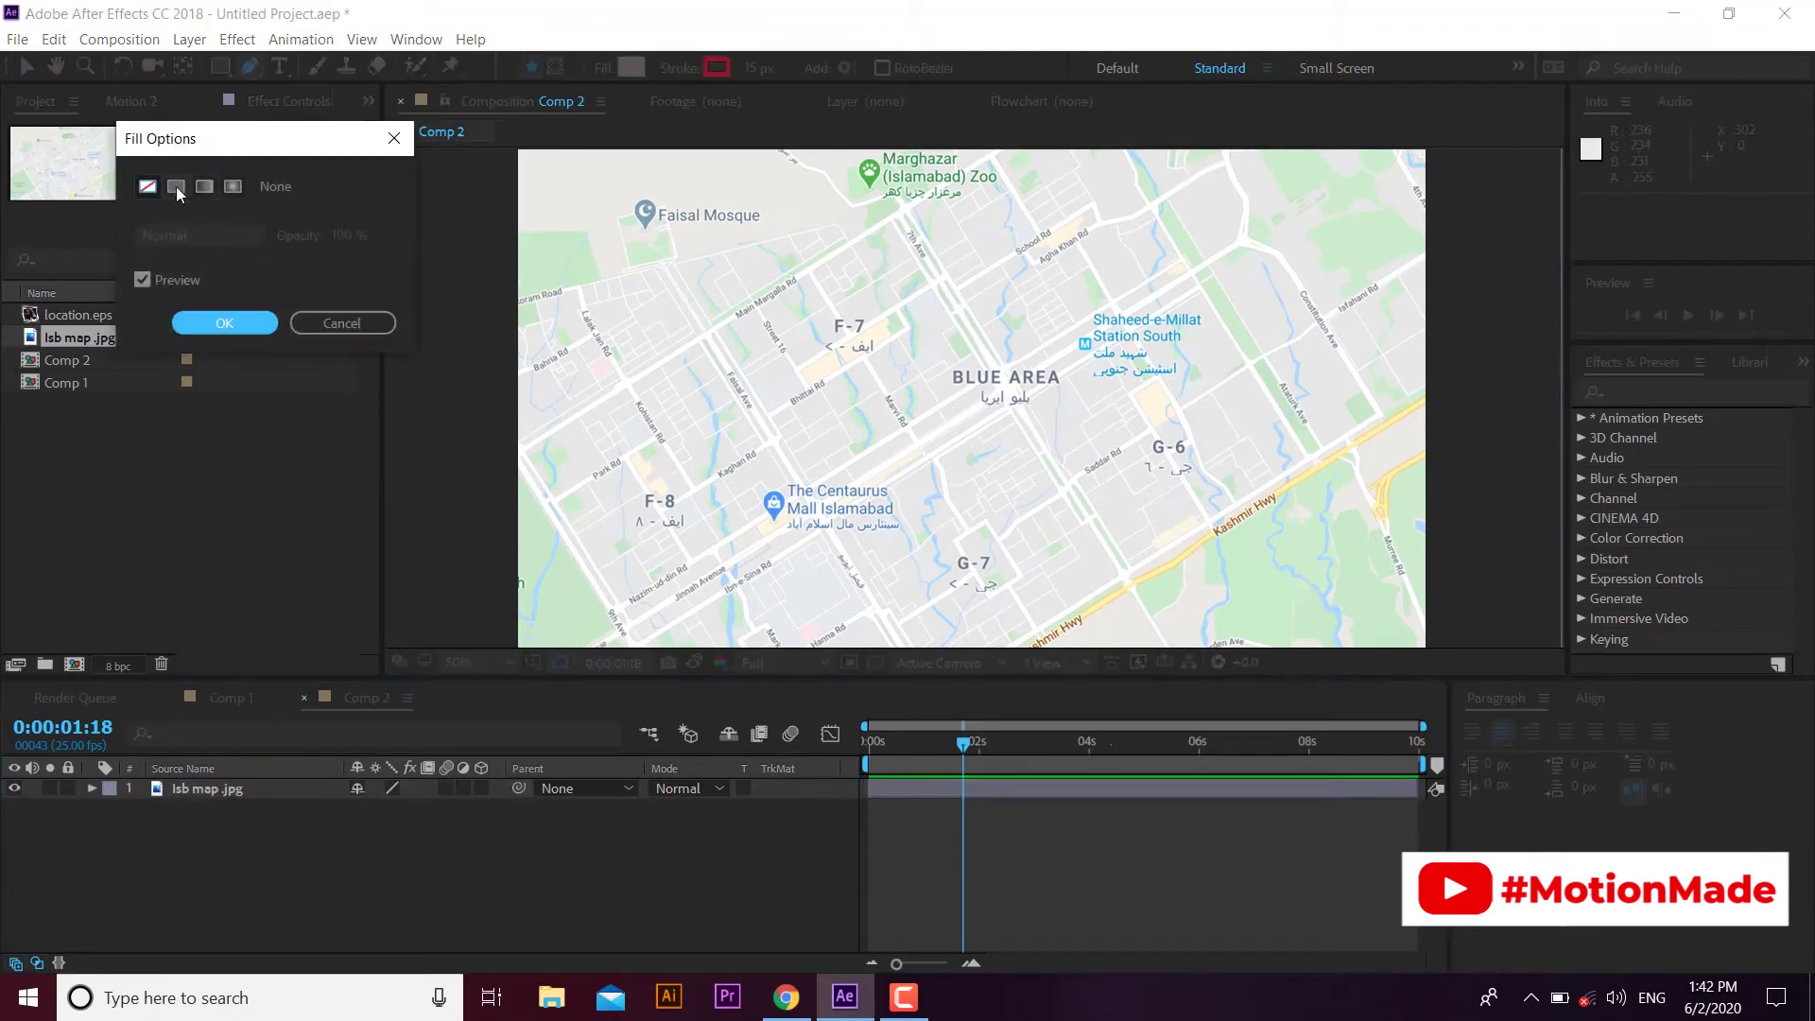
left_click(149, 189)
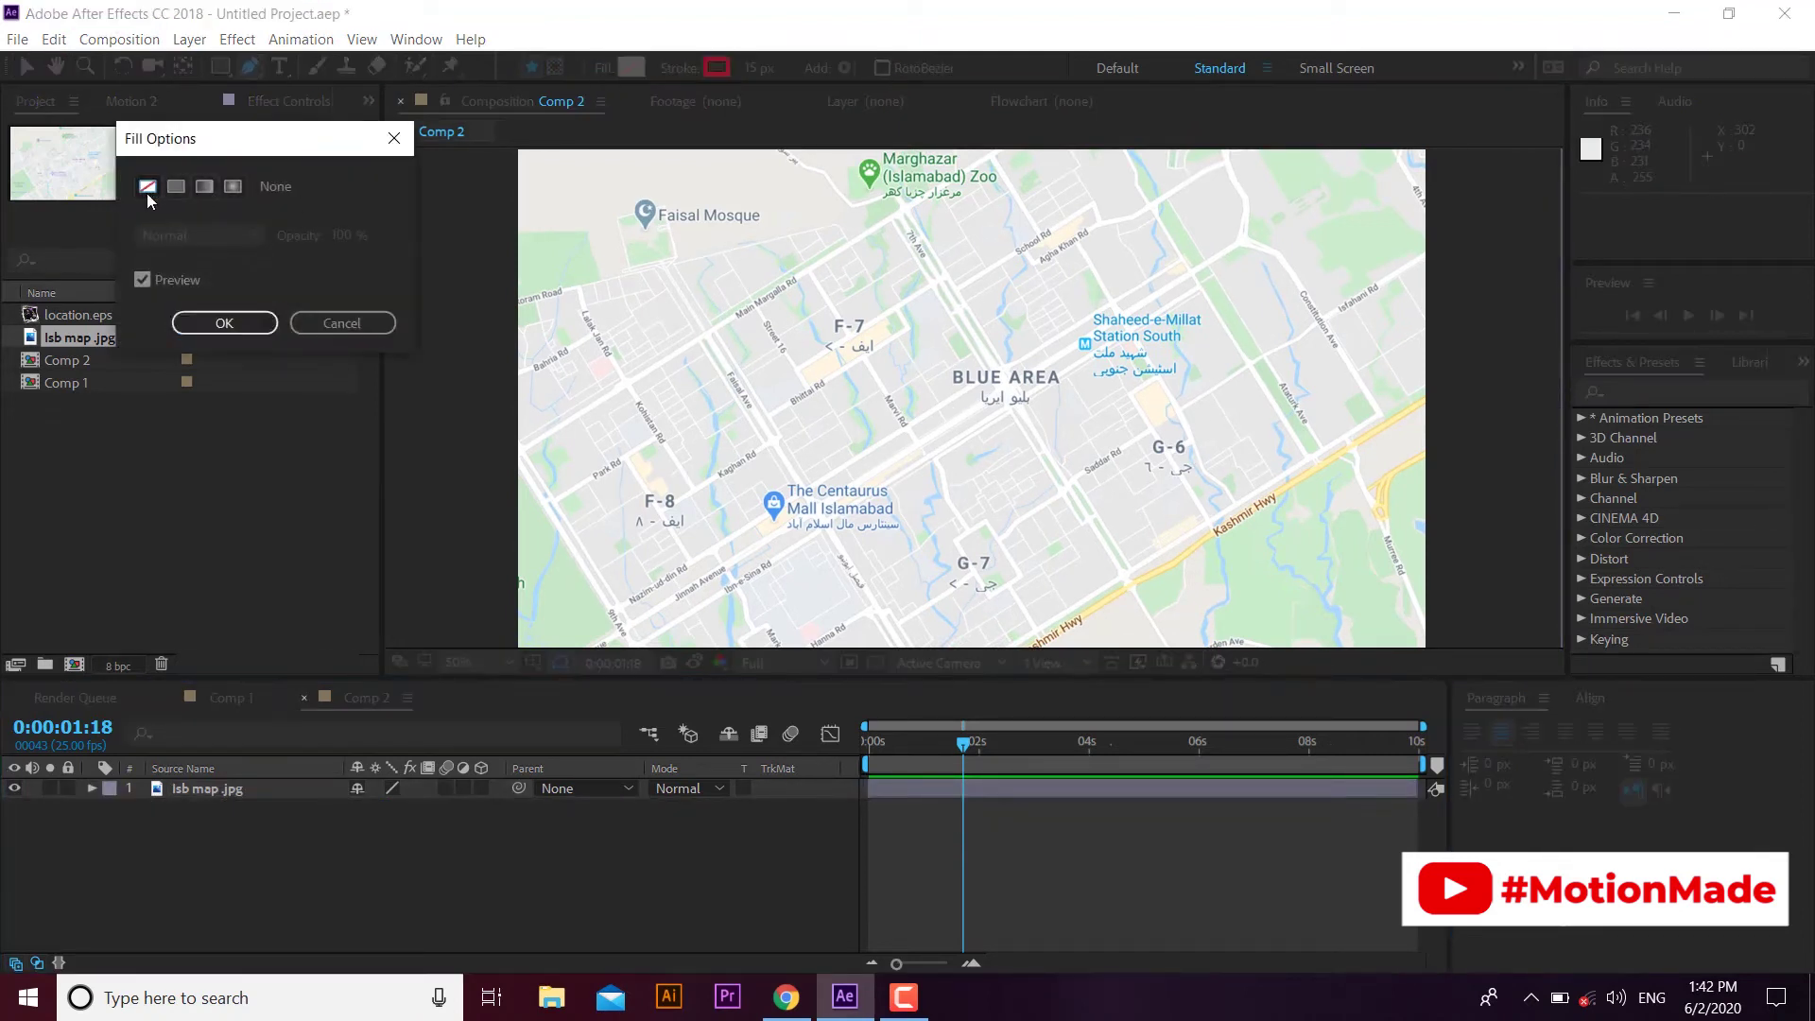
left_click(223, 324)
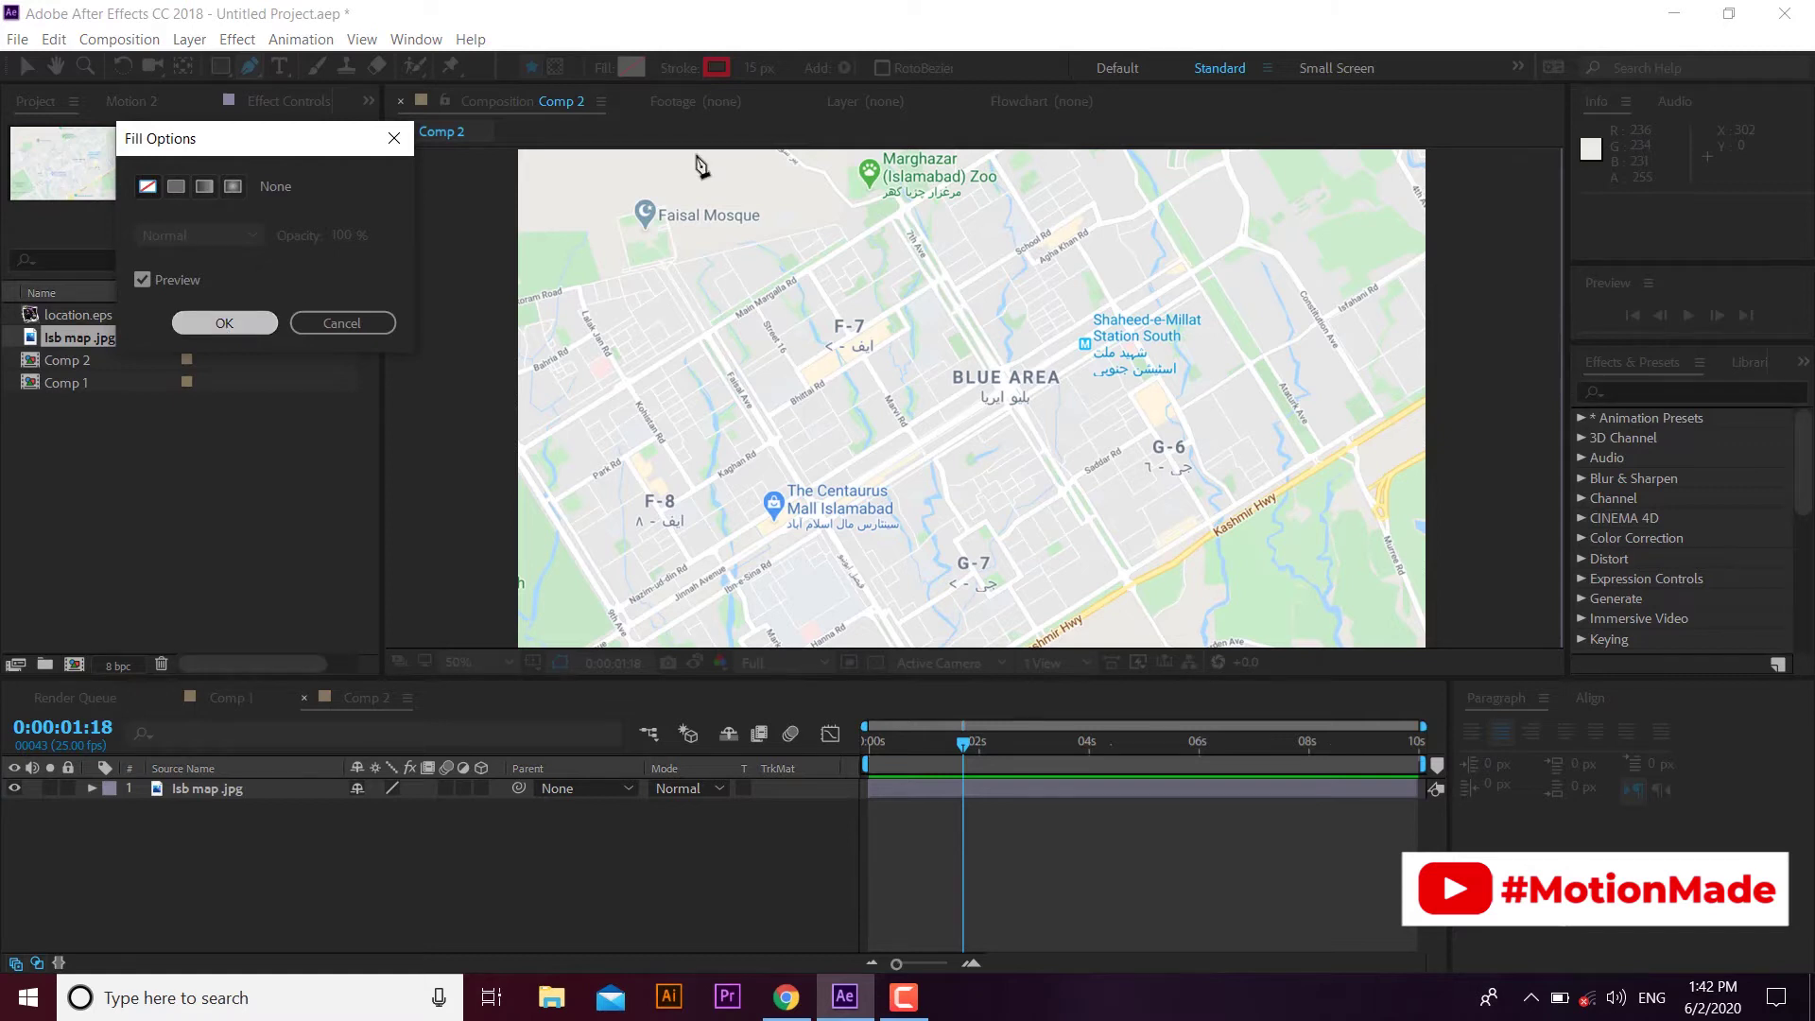
left_click(718, 68)
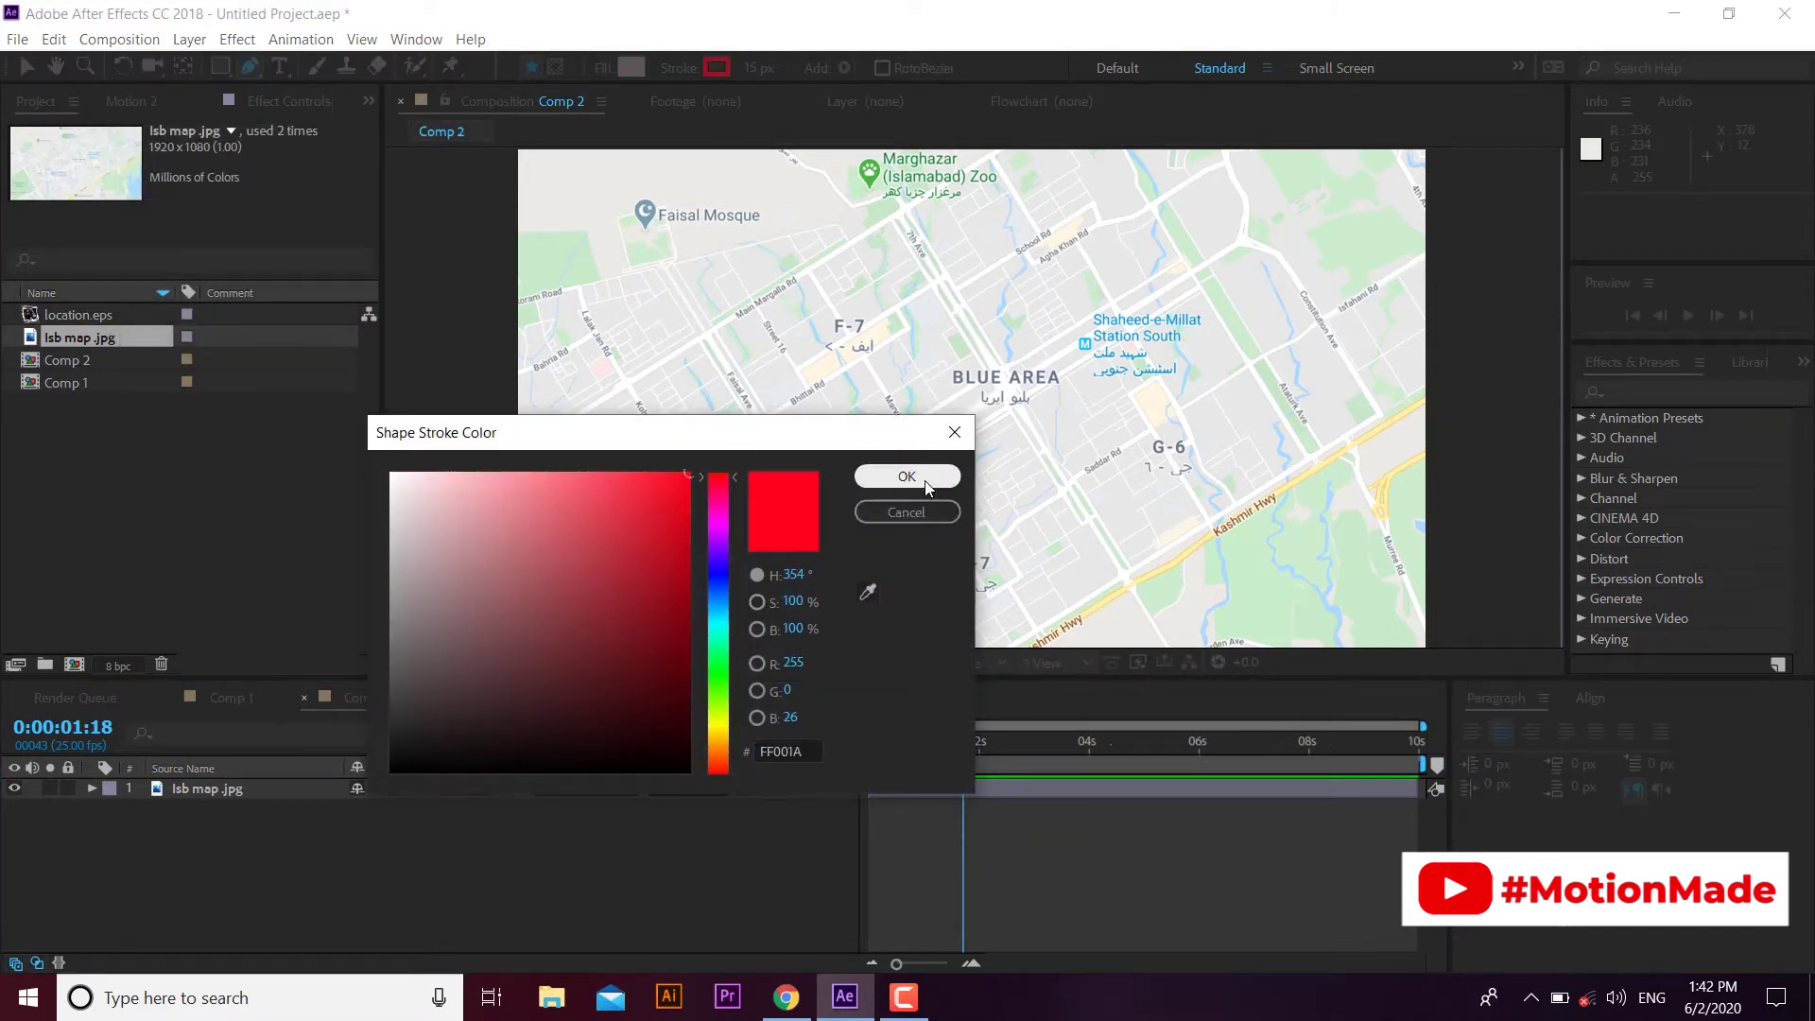
left_click(906, 476)
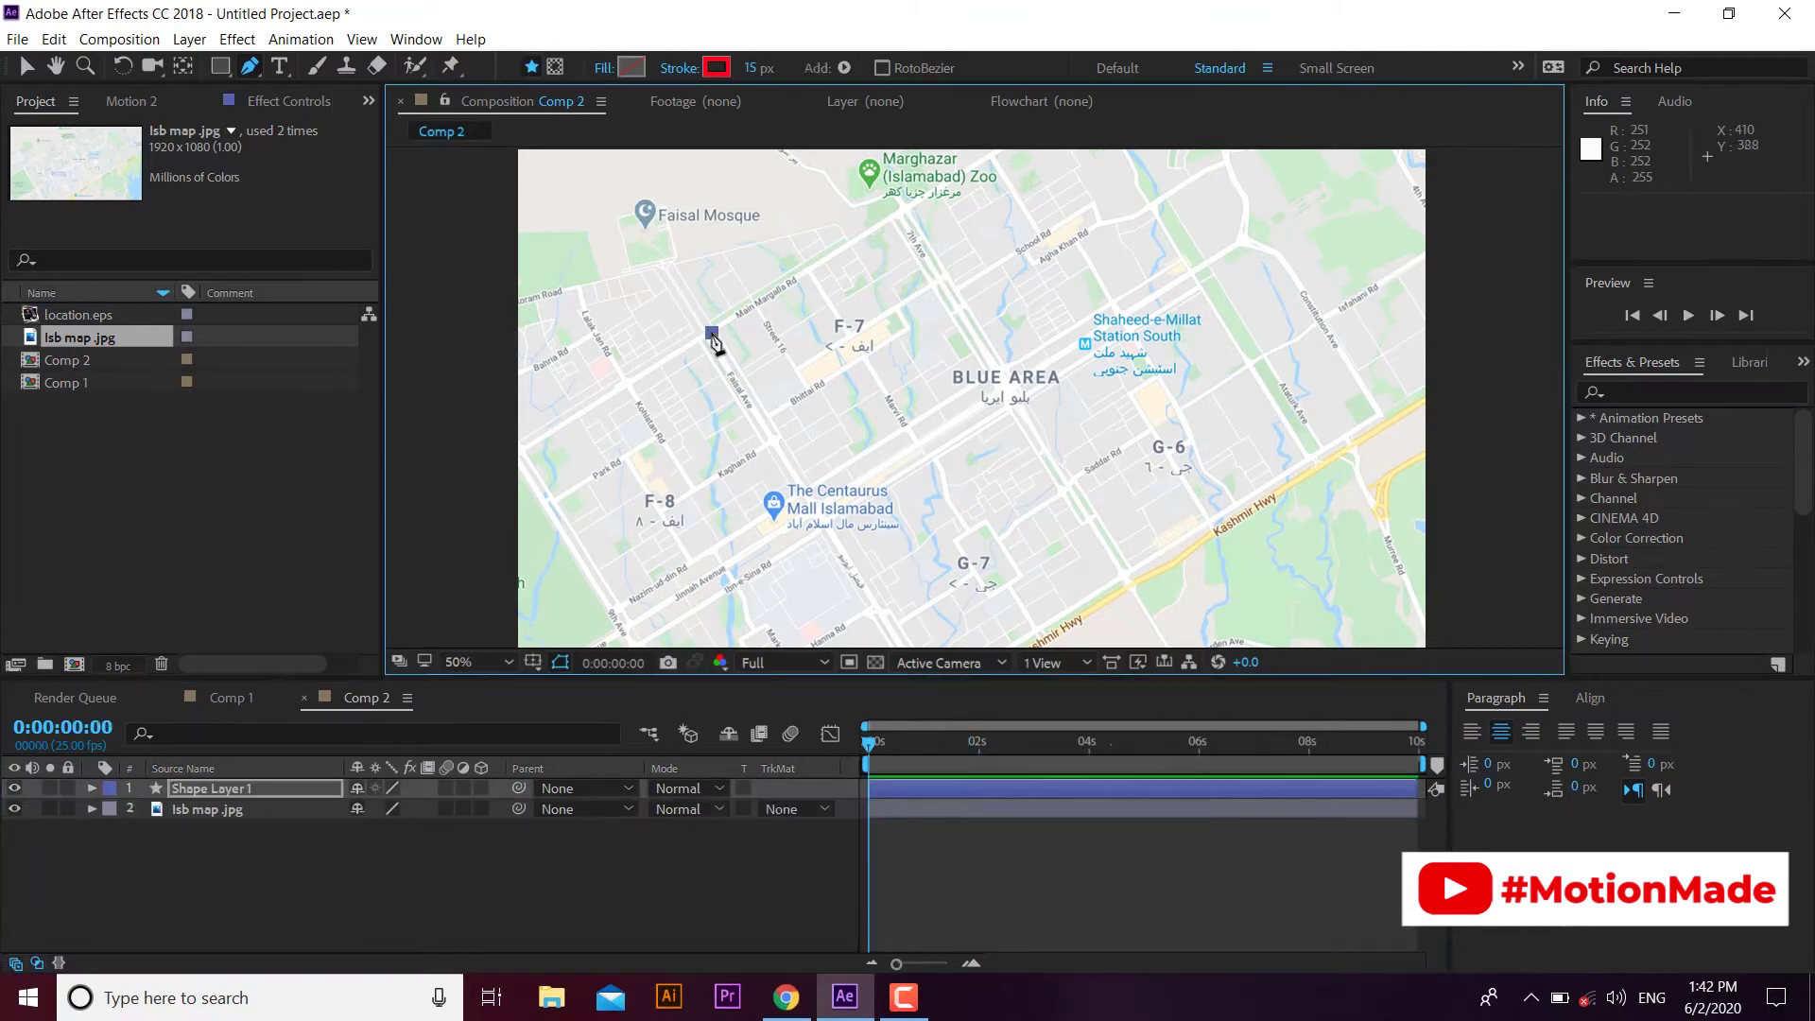
- Draw a five-point zigzag route from near F-7 through Blue Area past Kashmir Hwy
left_click(712, 332)
left_click(805, 491)
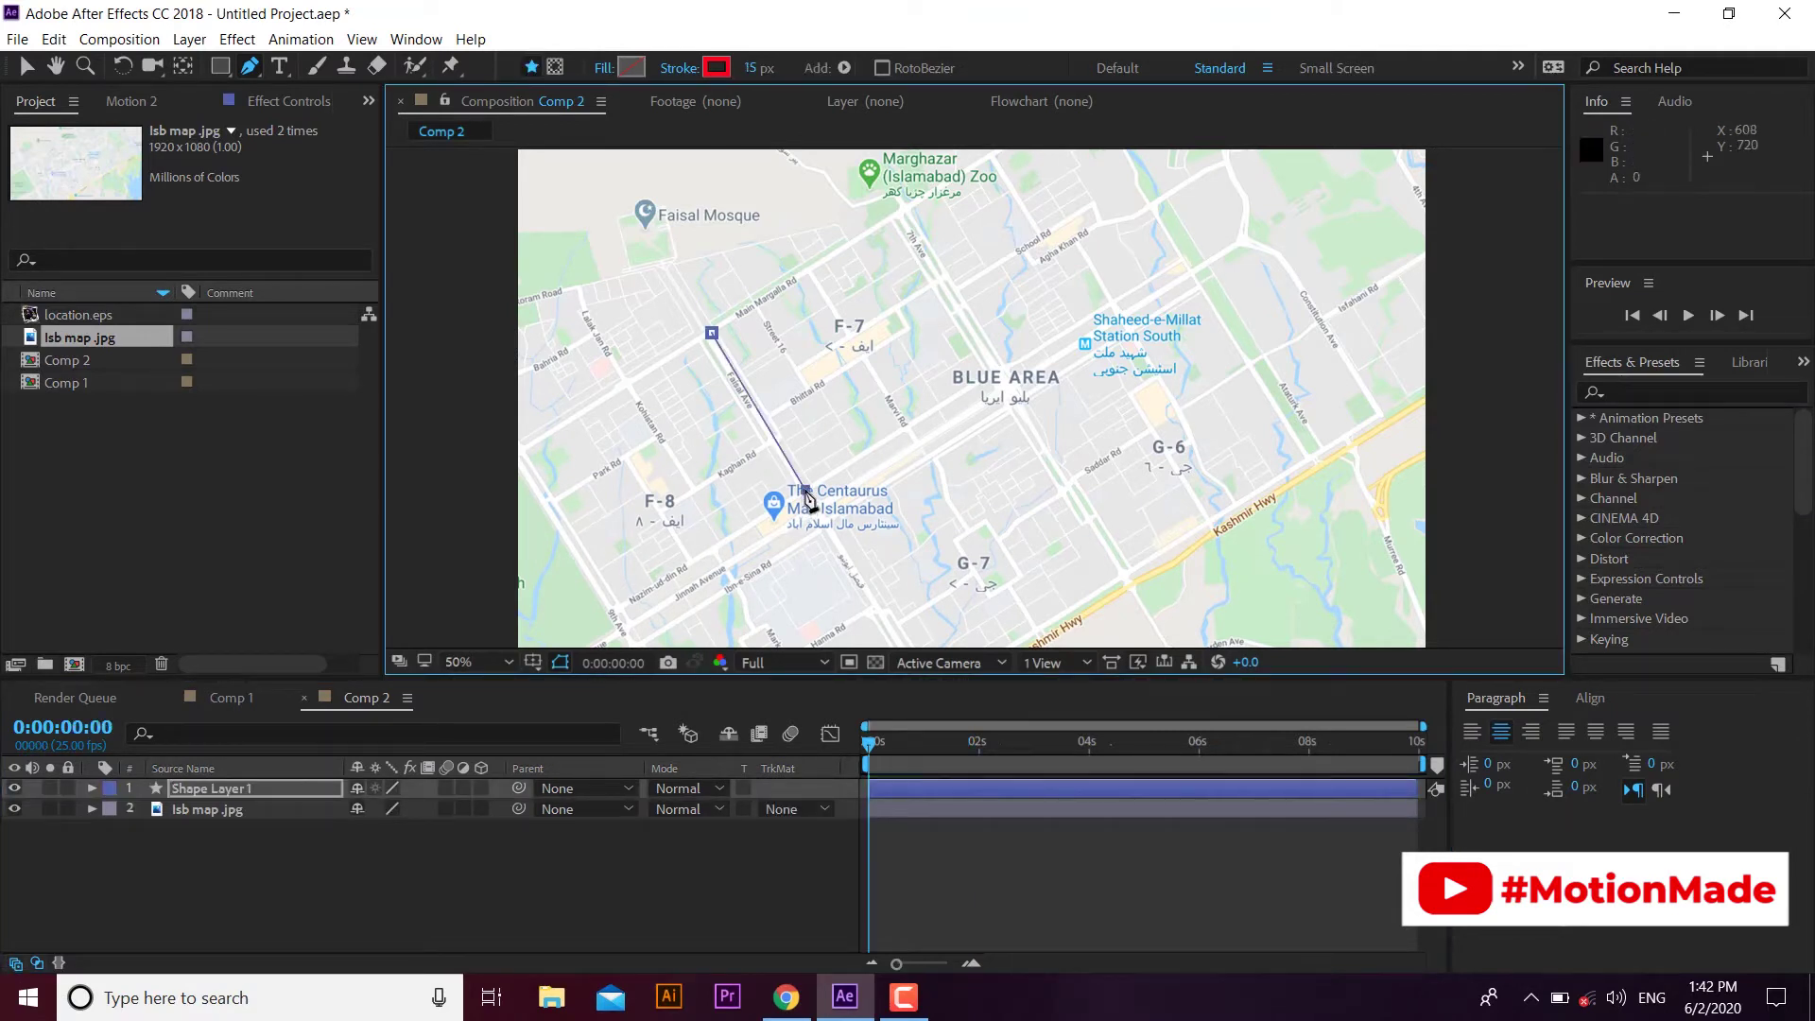
left_click(997, 369)
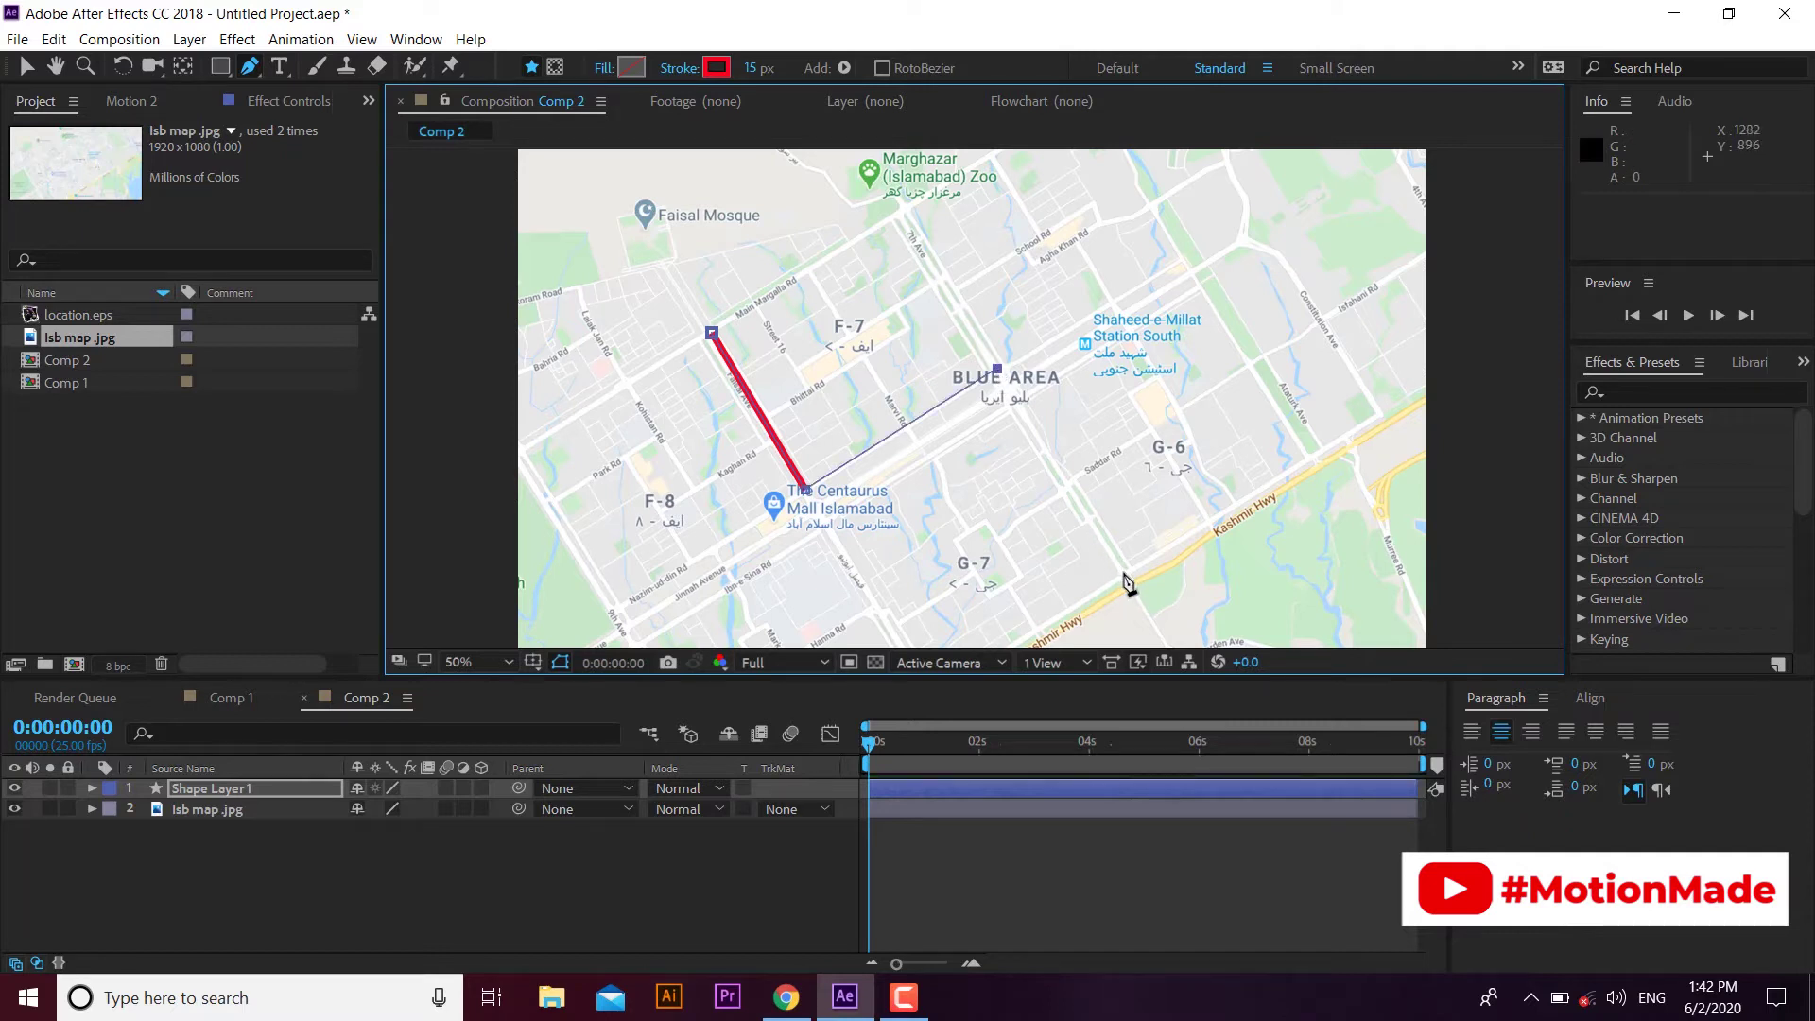
left_click(1123, 572)
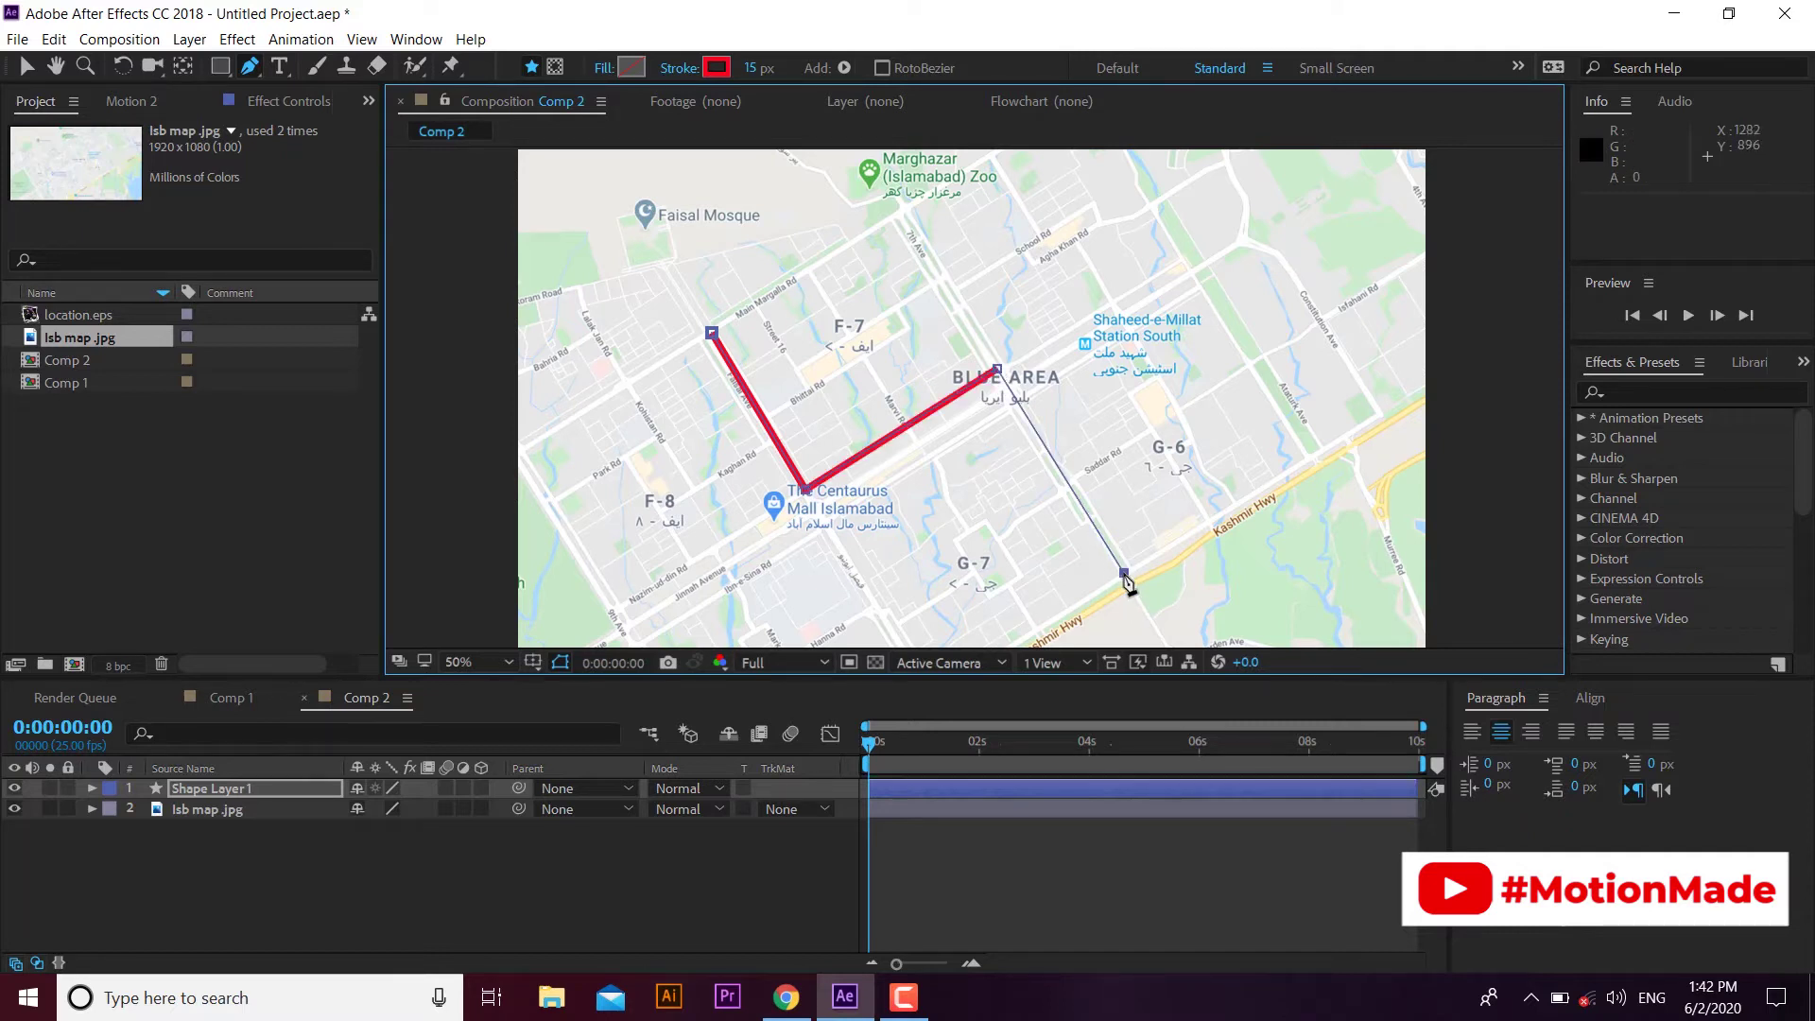
left_click(1376, 414)
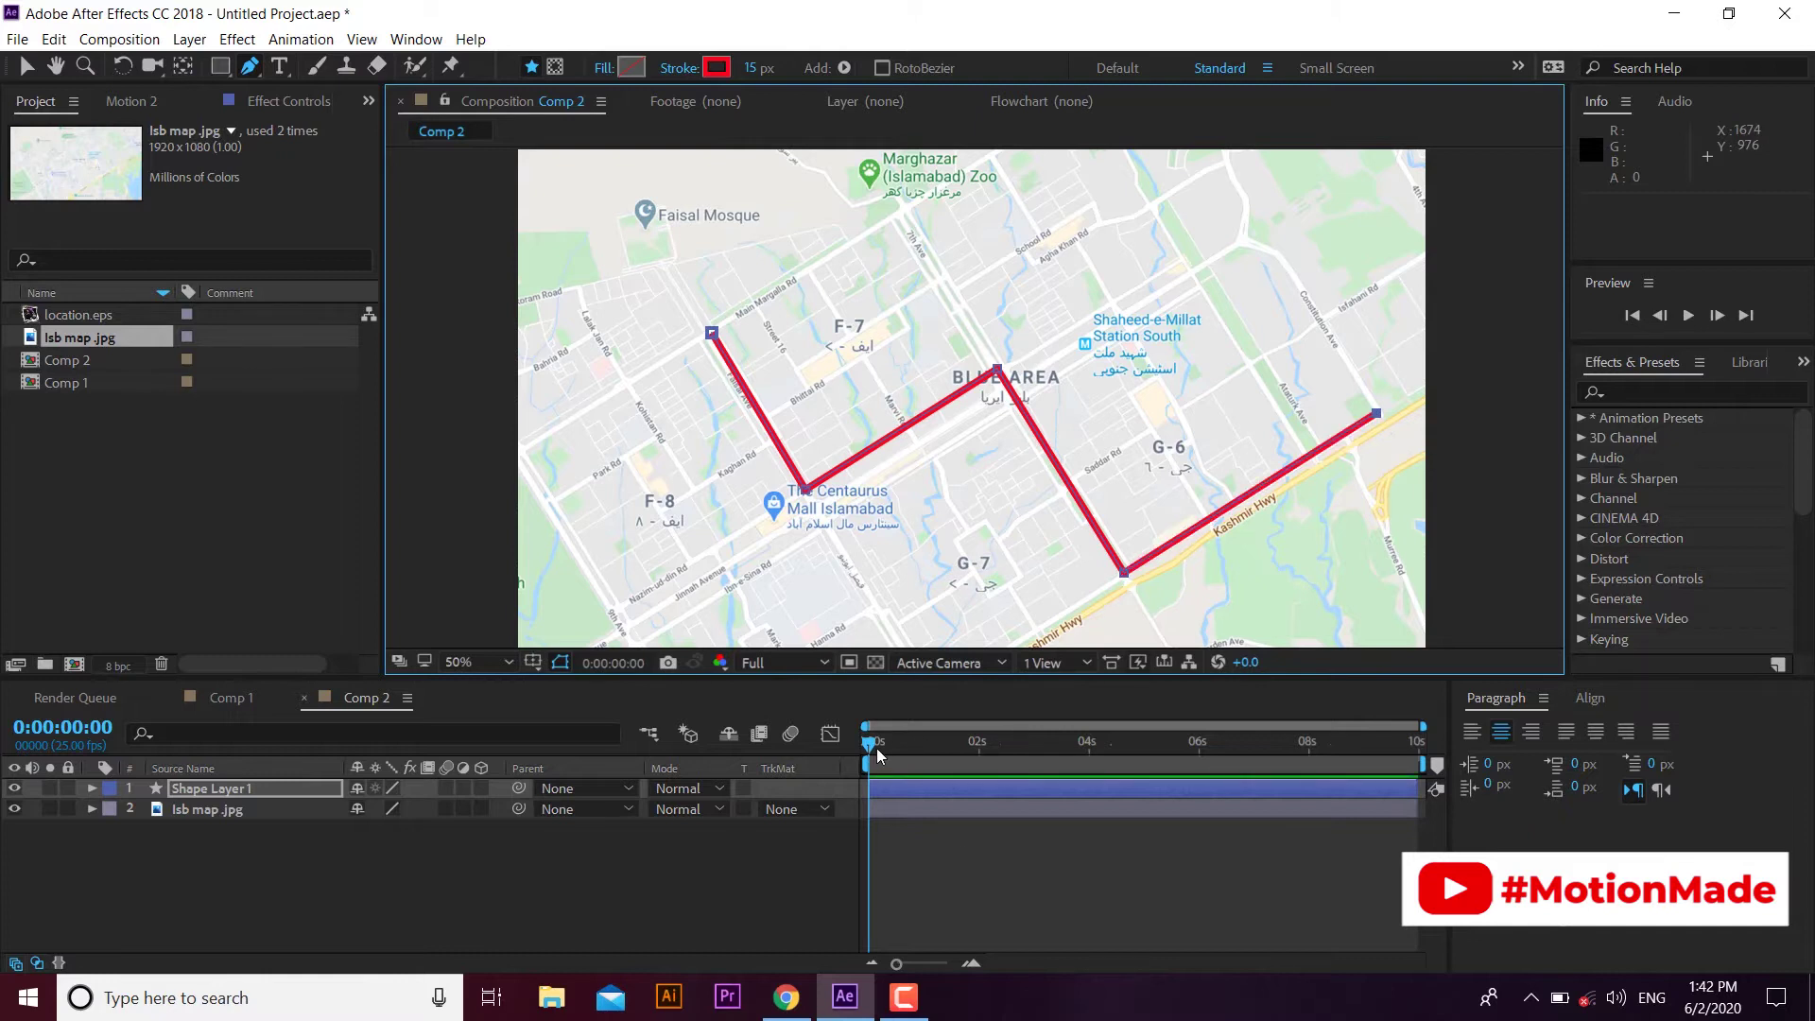
key("v")
left_click(1031, 69)
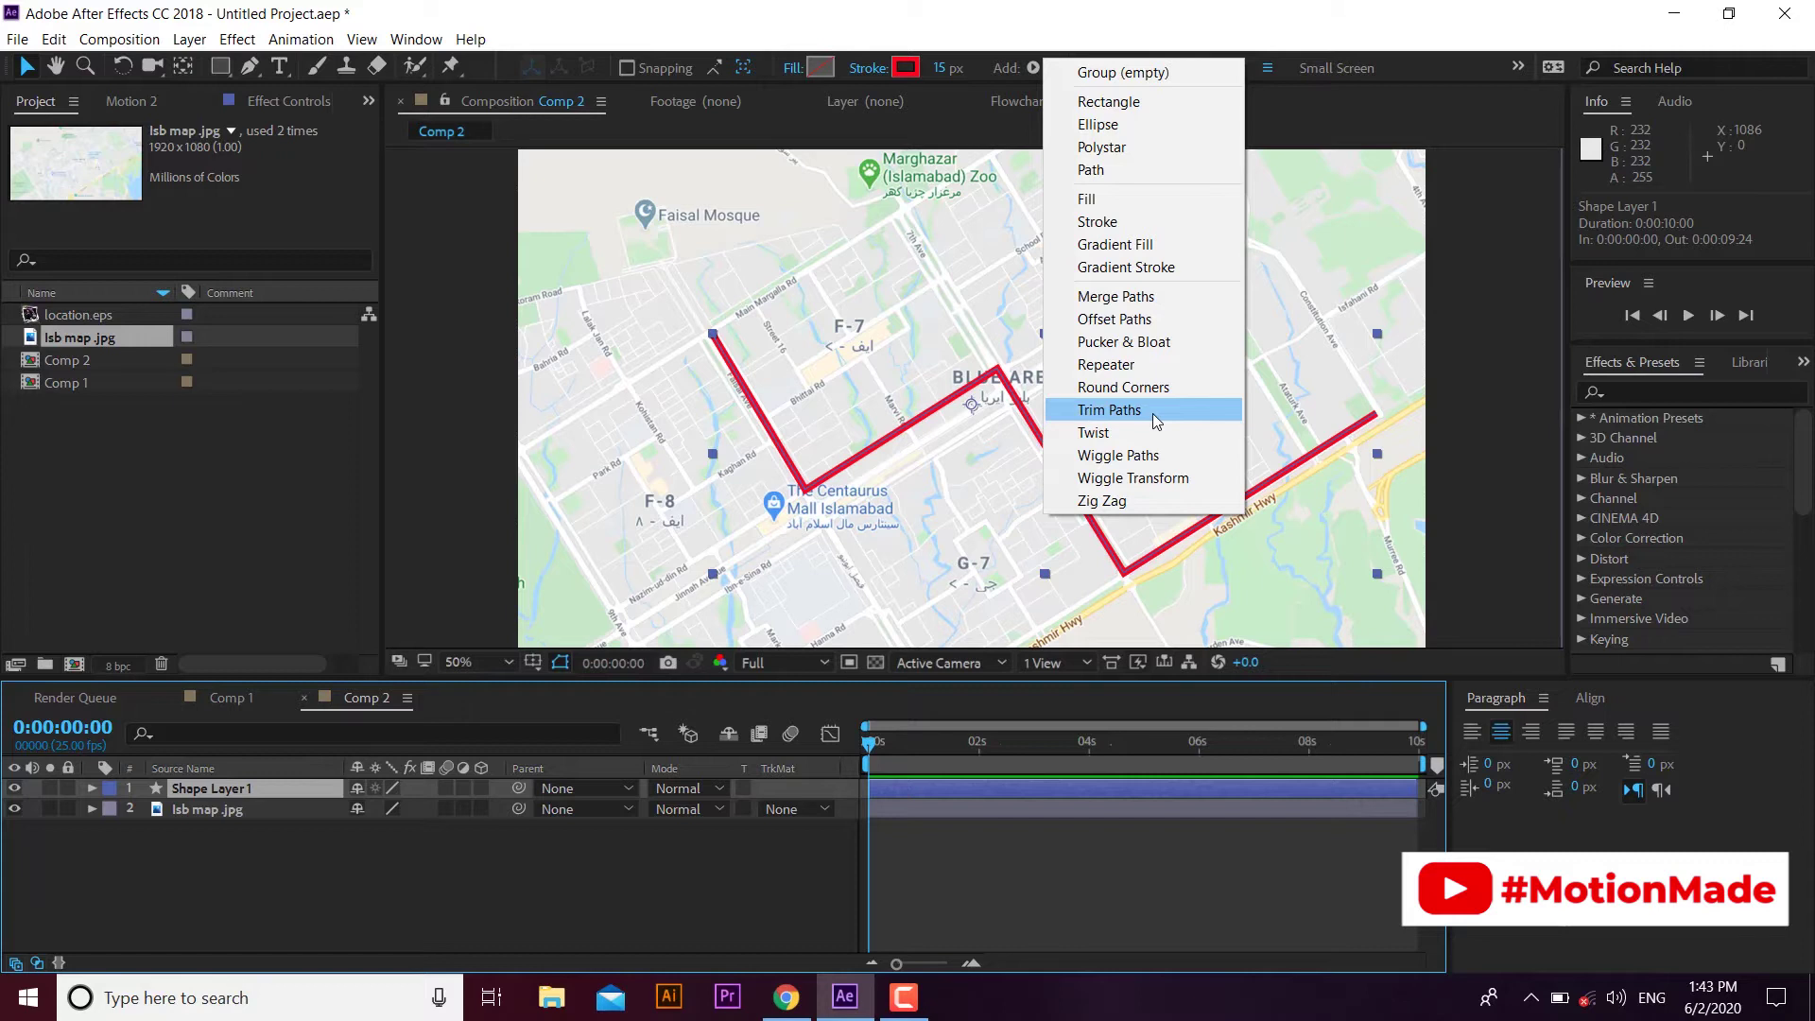
- Add a Trim Paths operator to Shape Layer 1
left_click(92, 789)
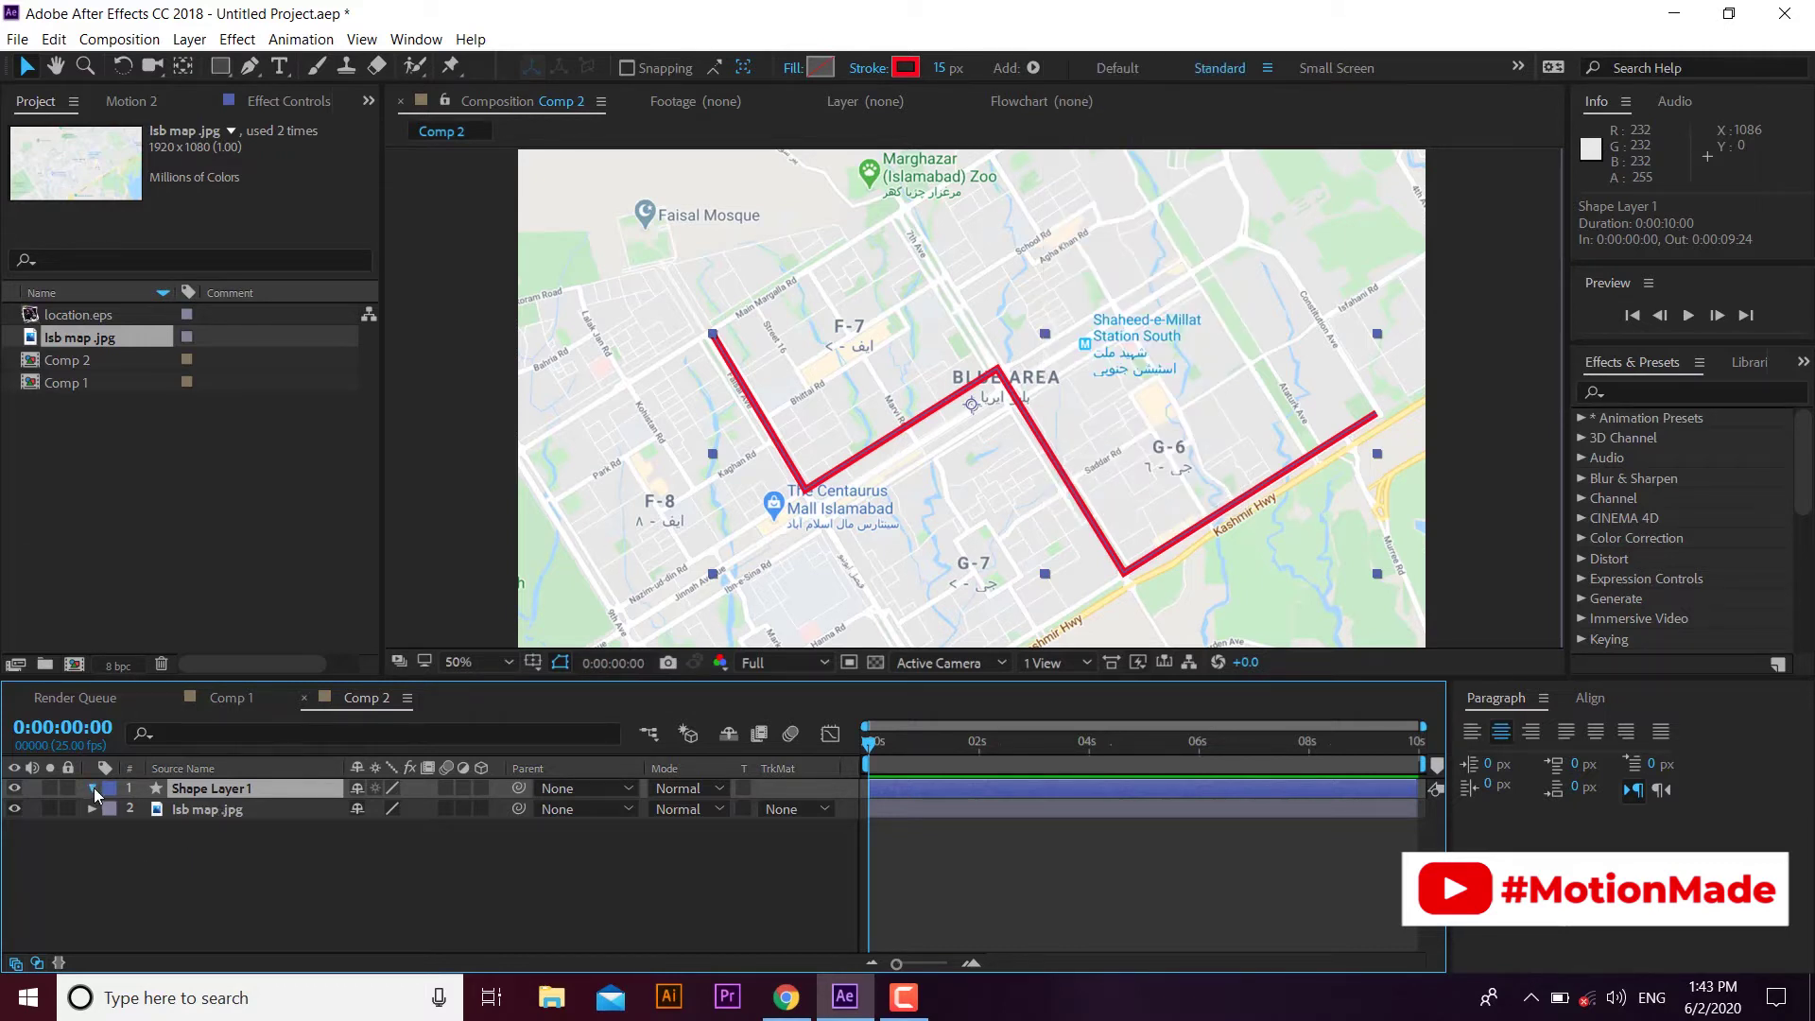
left_click(93, 789)
left_click(492, 809)
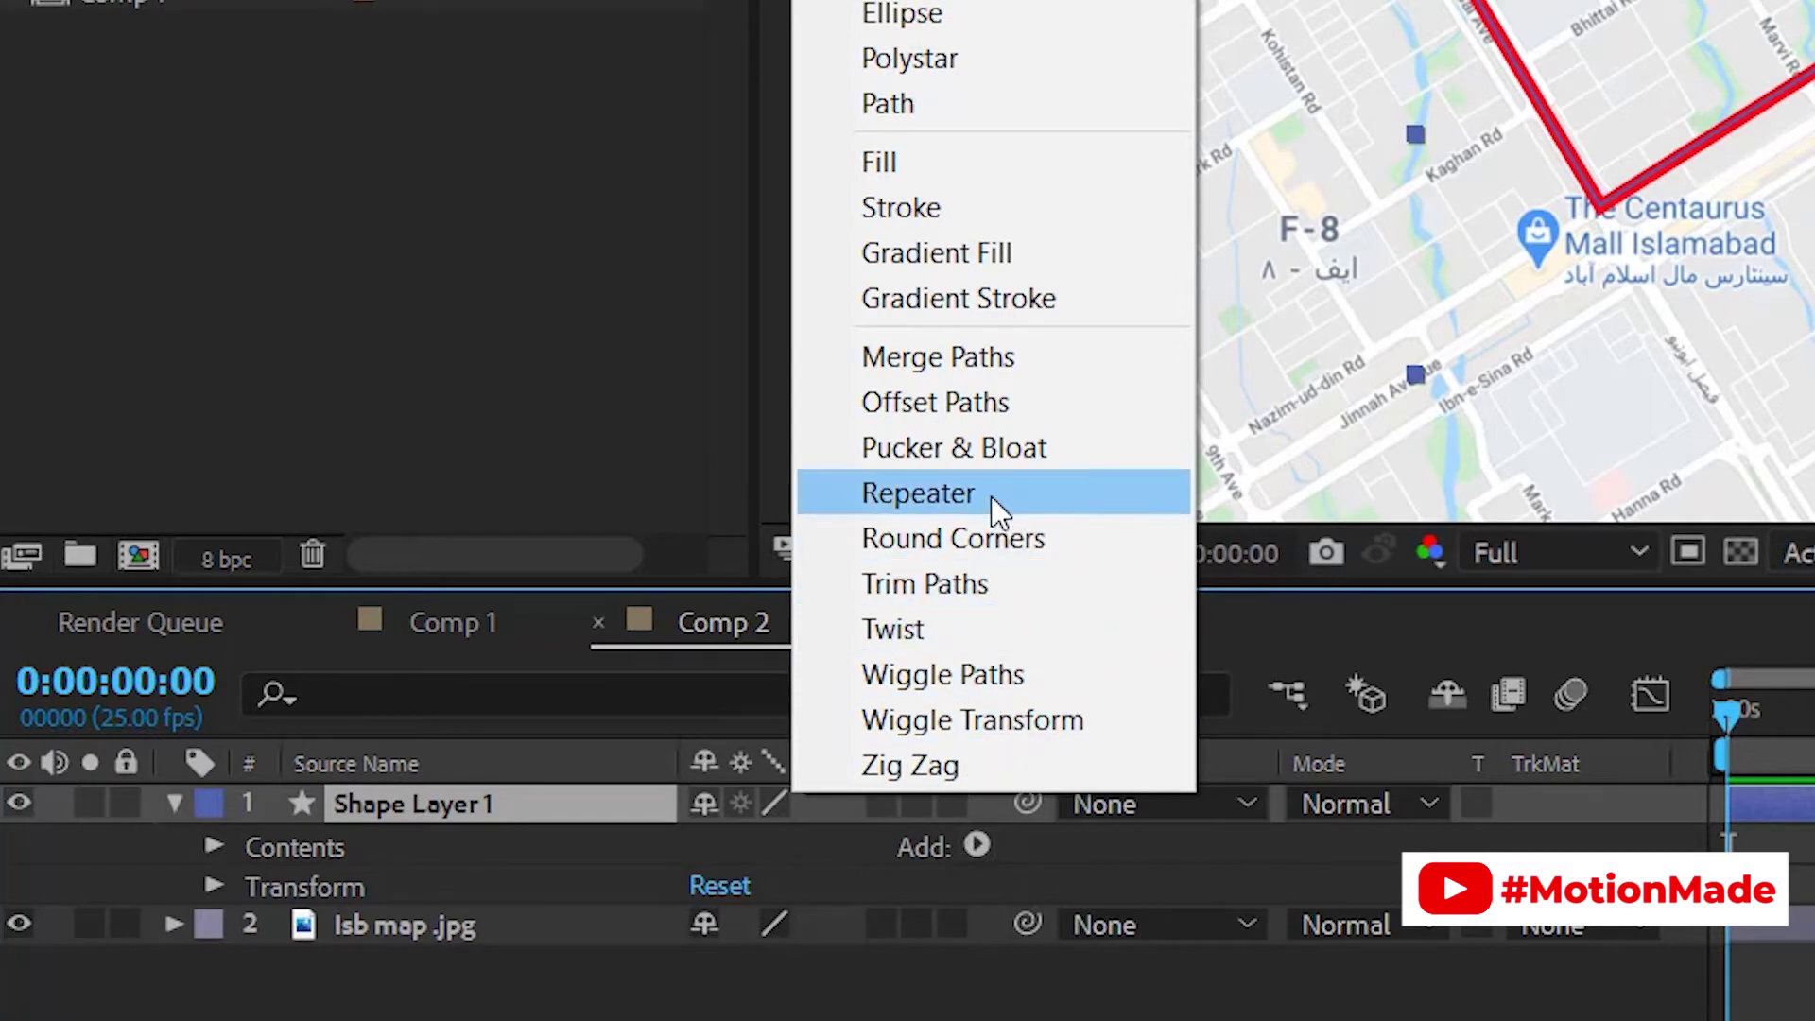
left_click(1000, 579)
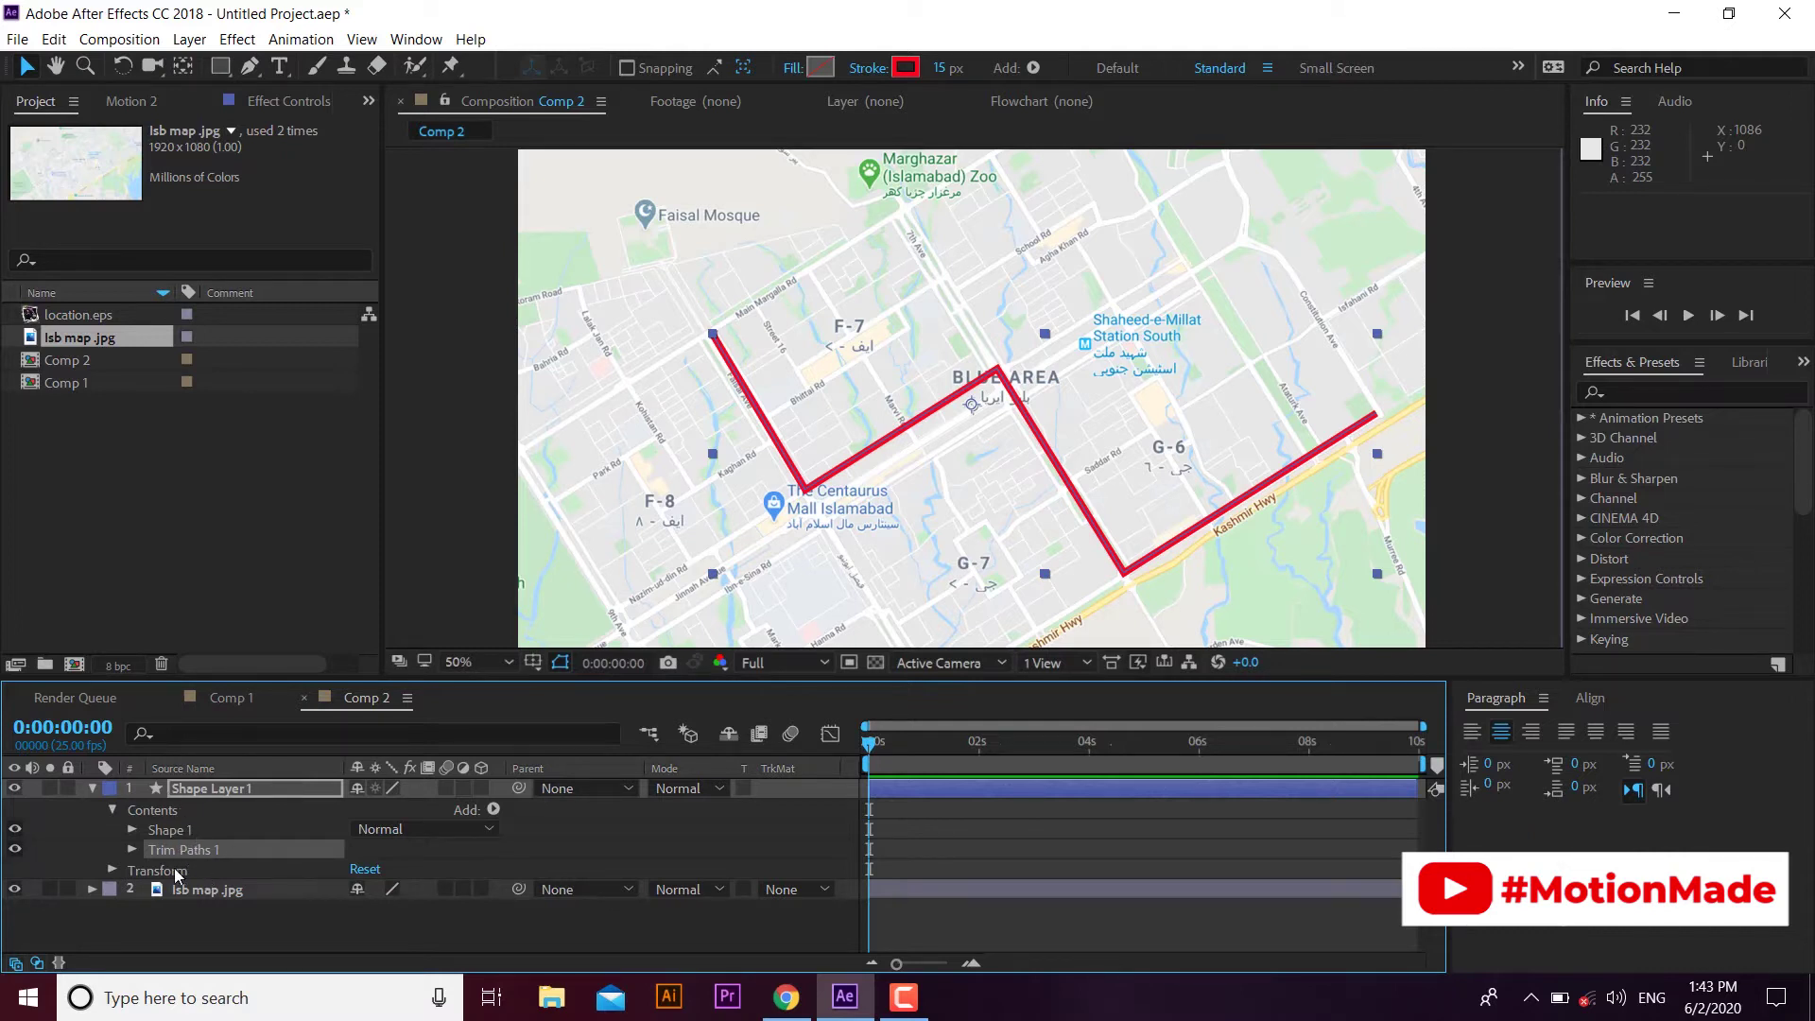
- Keyframe Trim Paths End from 0% at 0 s to 100% at 4 s
left_click(133, 848)
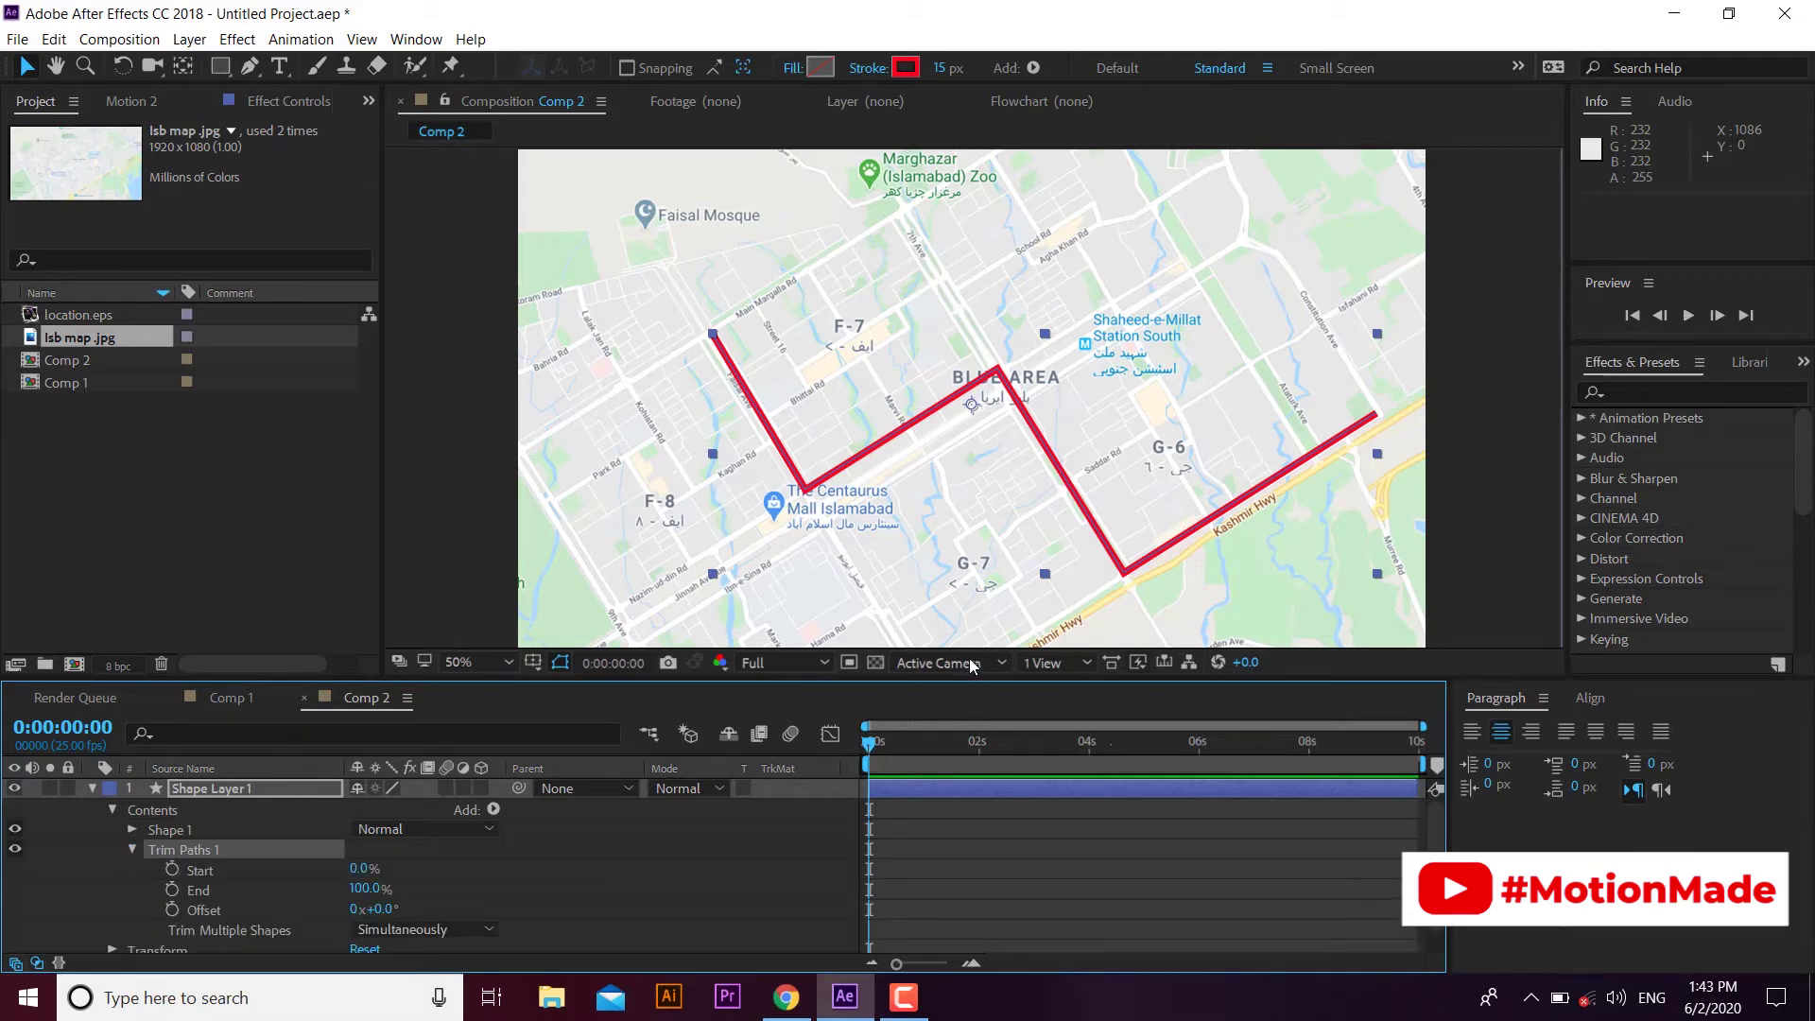
left_click_drag(972, 680, 971, 613)
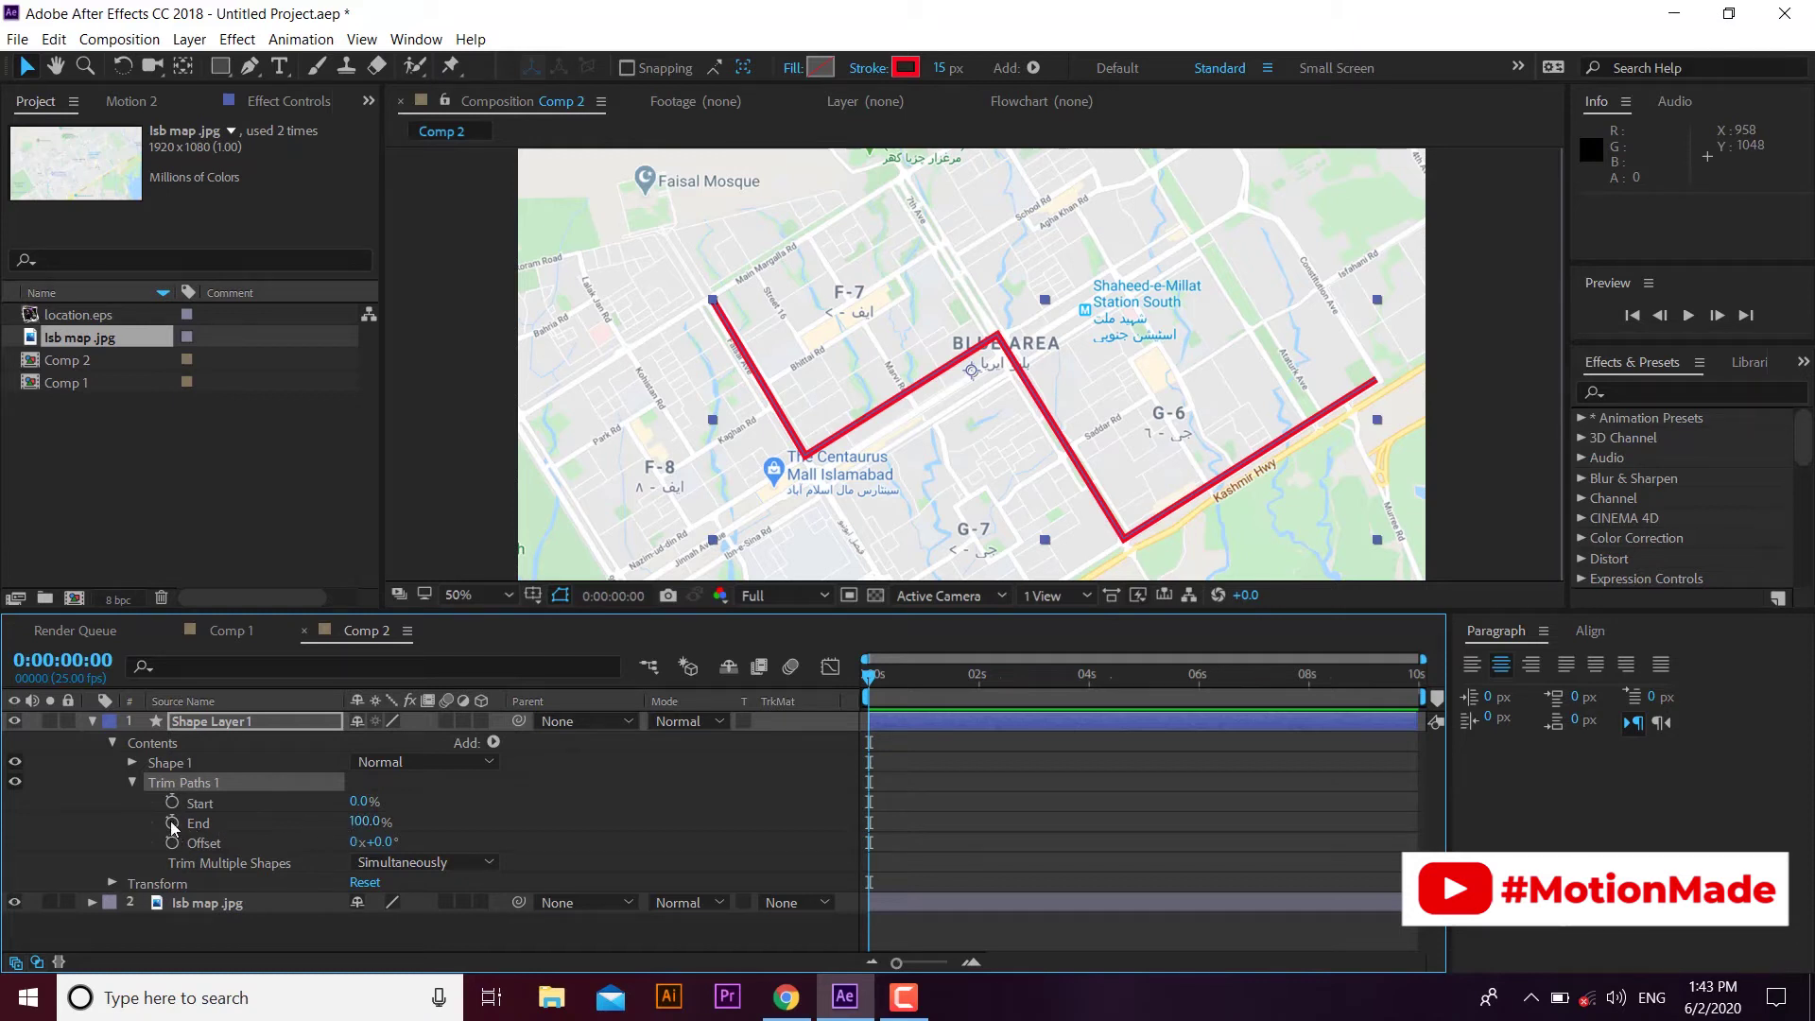
left_click(172, 825)
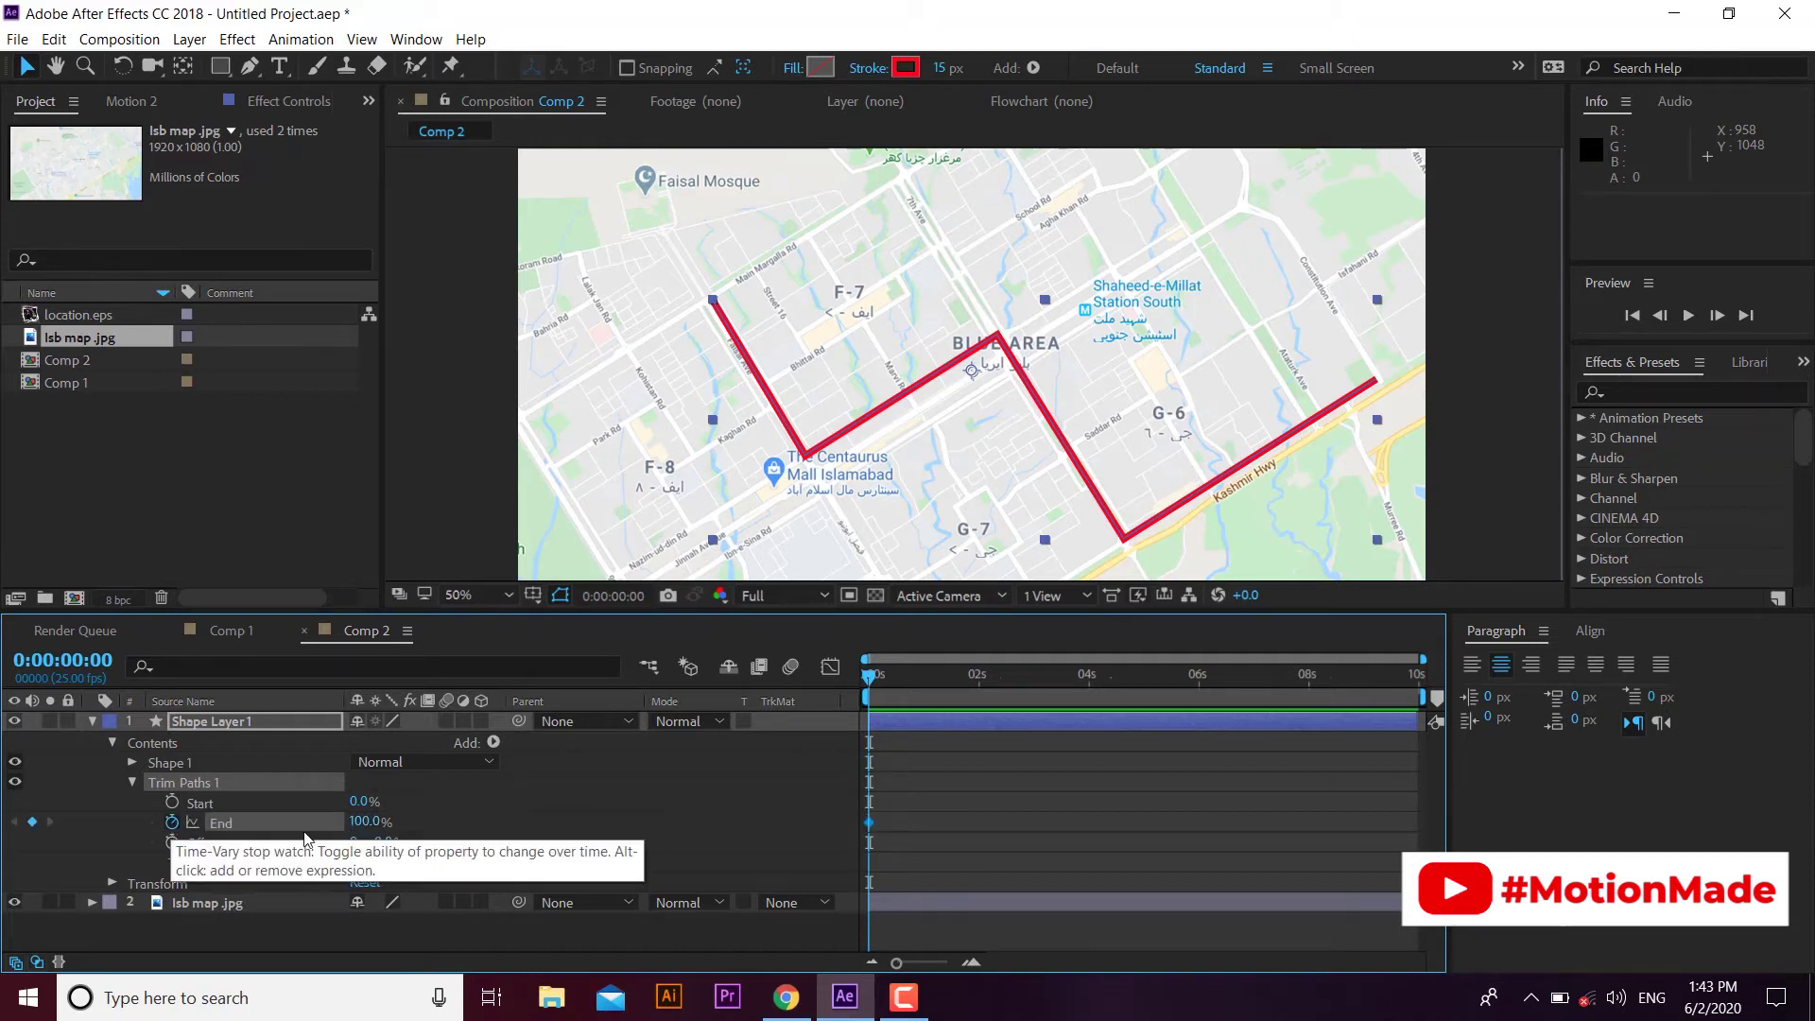
left_click(1089, 683)
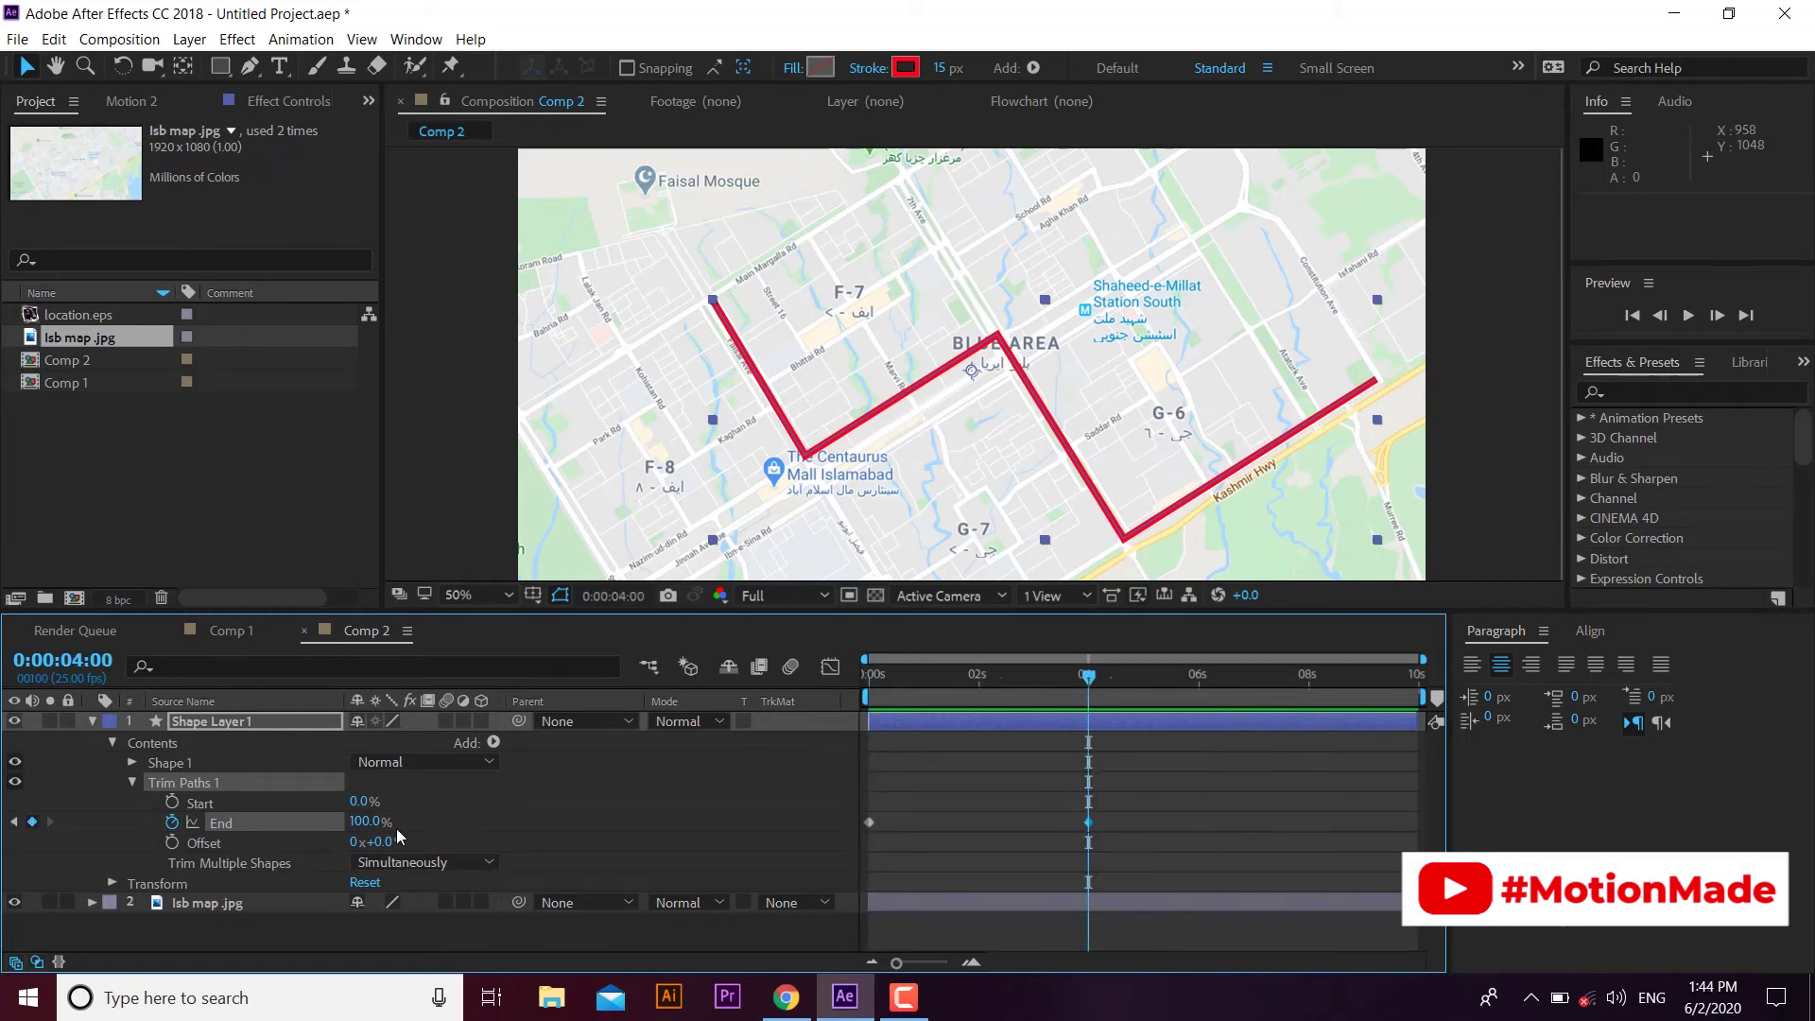
left_click_drag(956, 676, 848, 680)
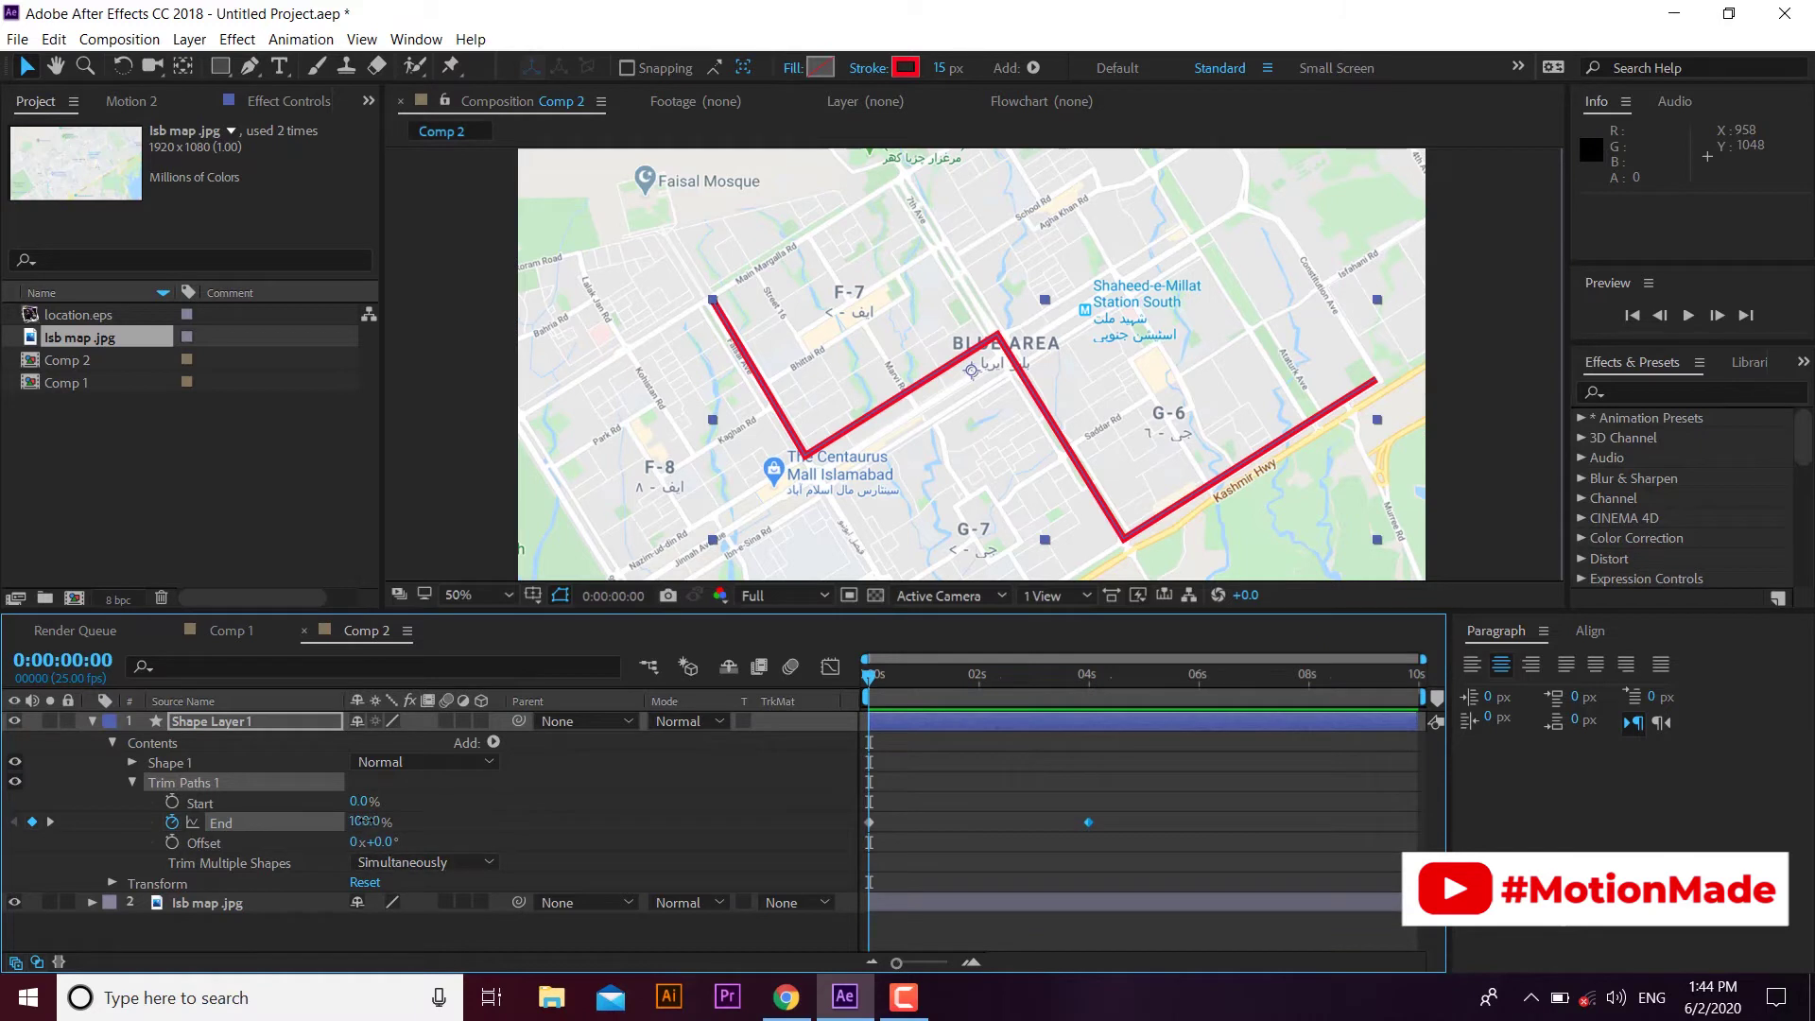
left_click_drag(365, 821, 249, 817)
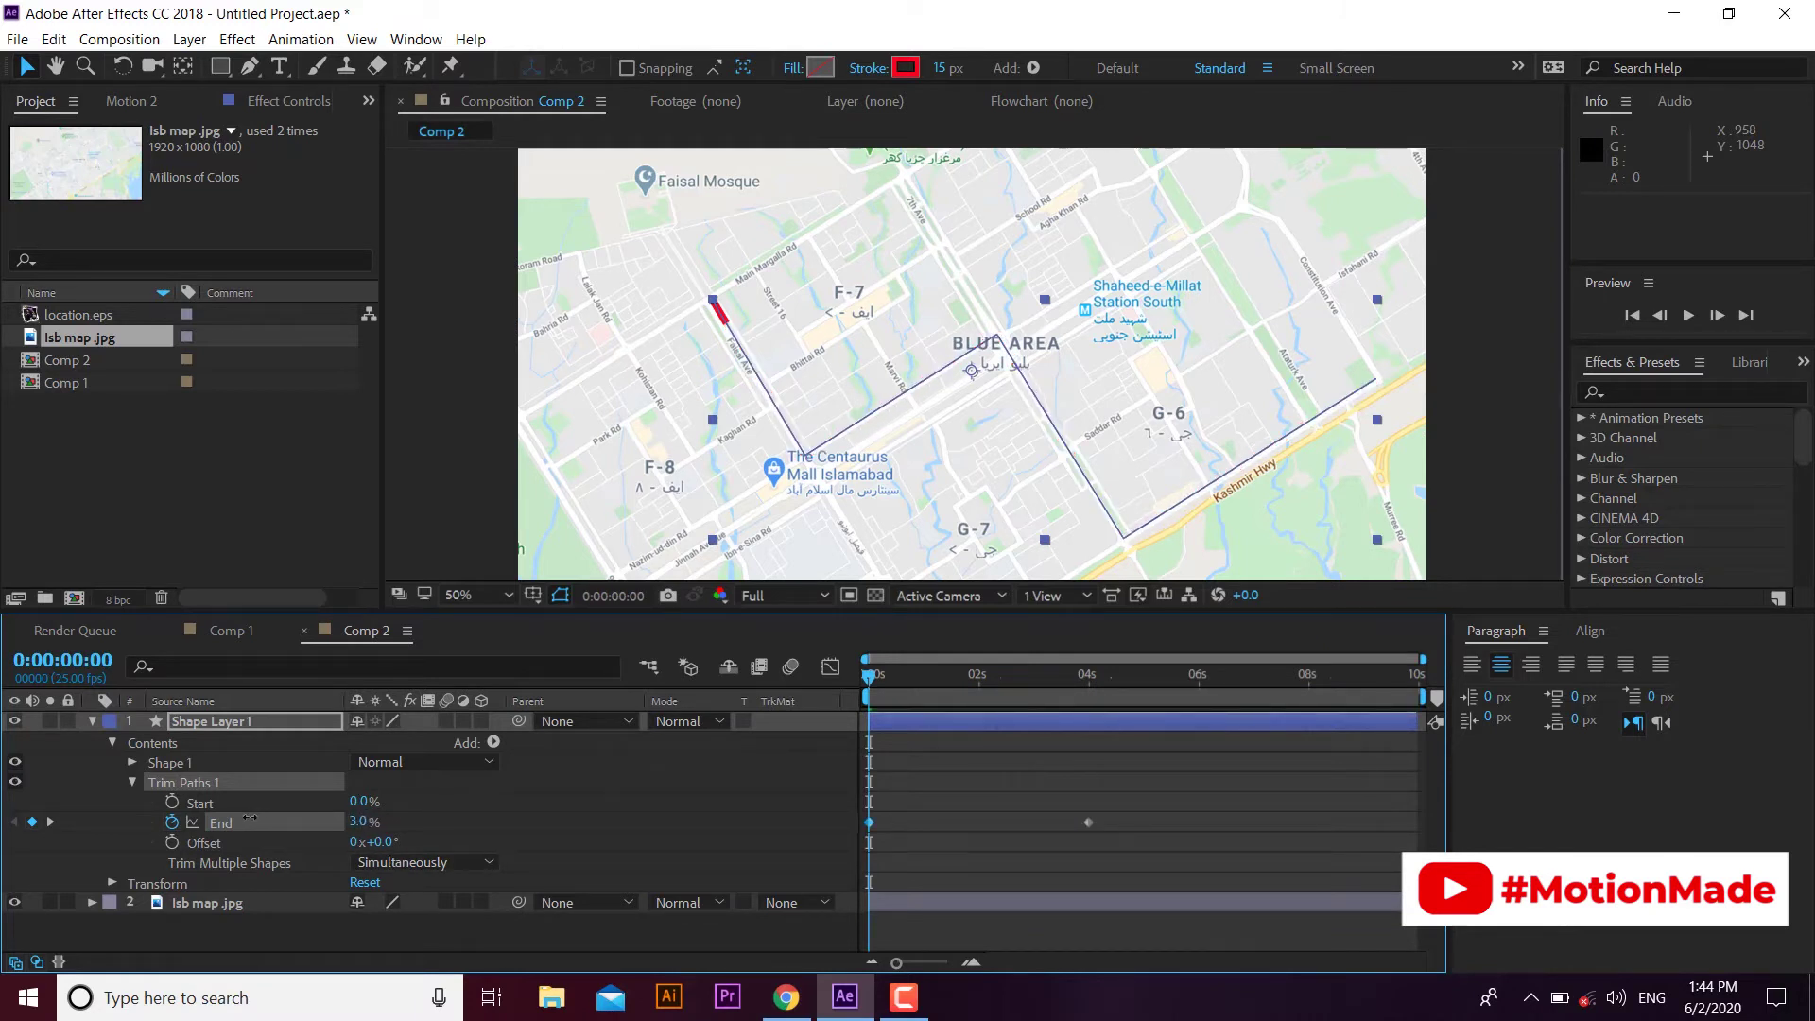
- Preview the red route drawing itself on, stopping around 0:00:01:23
left_click(1030, 800)
key("space")
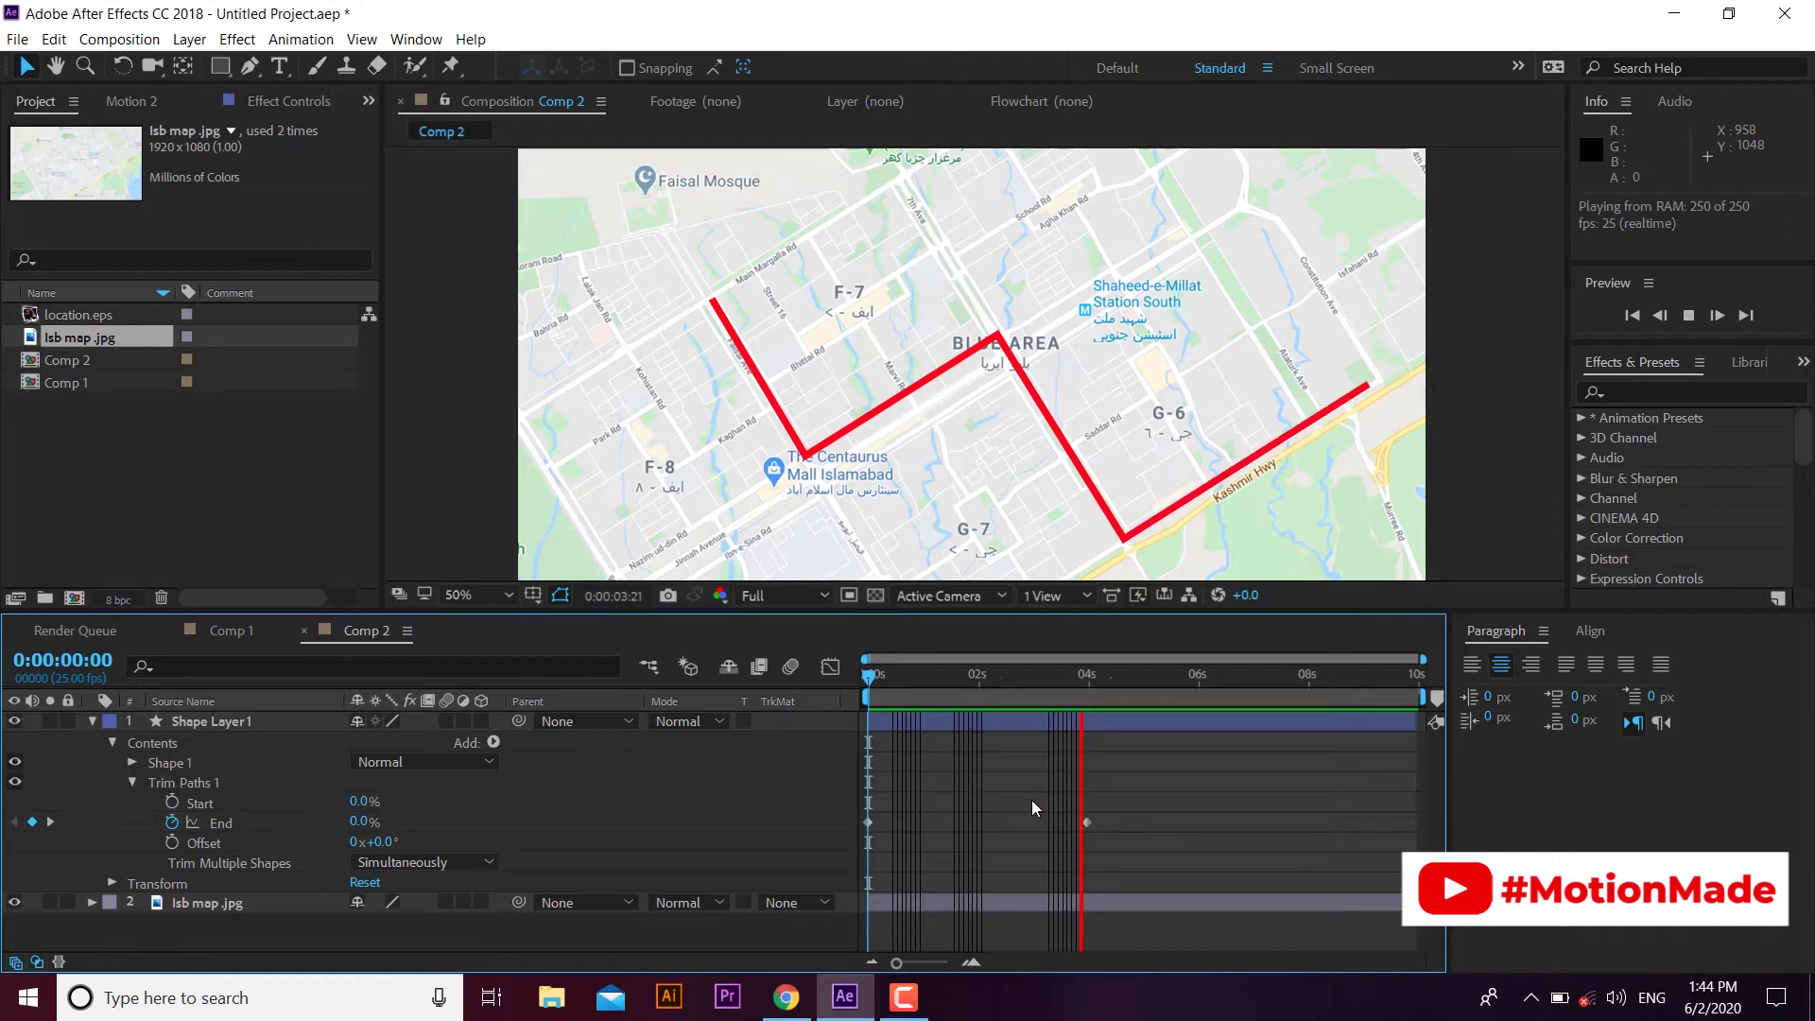
key("space")
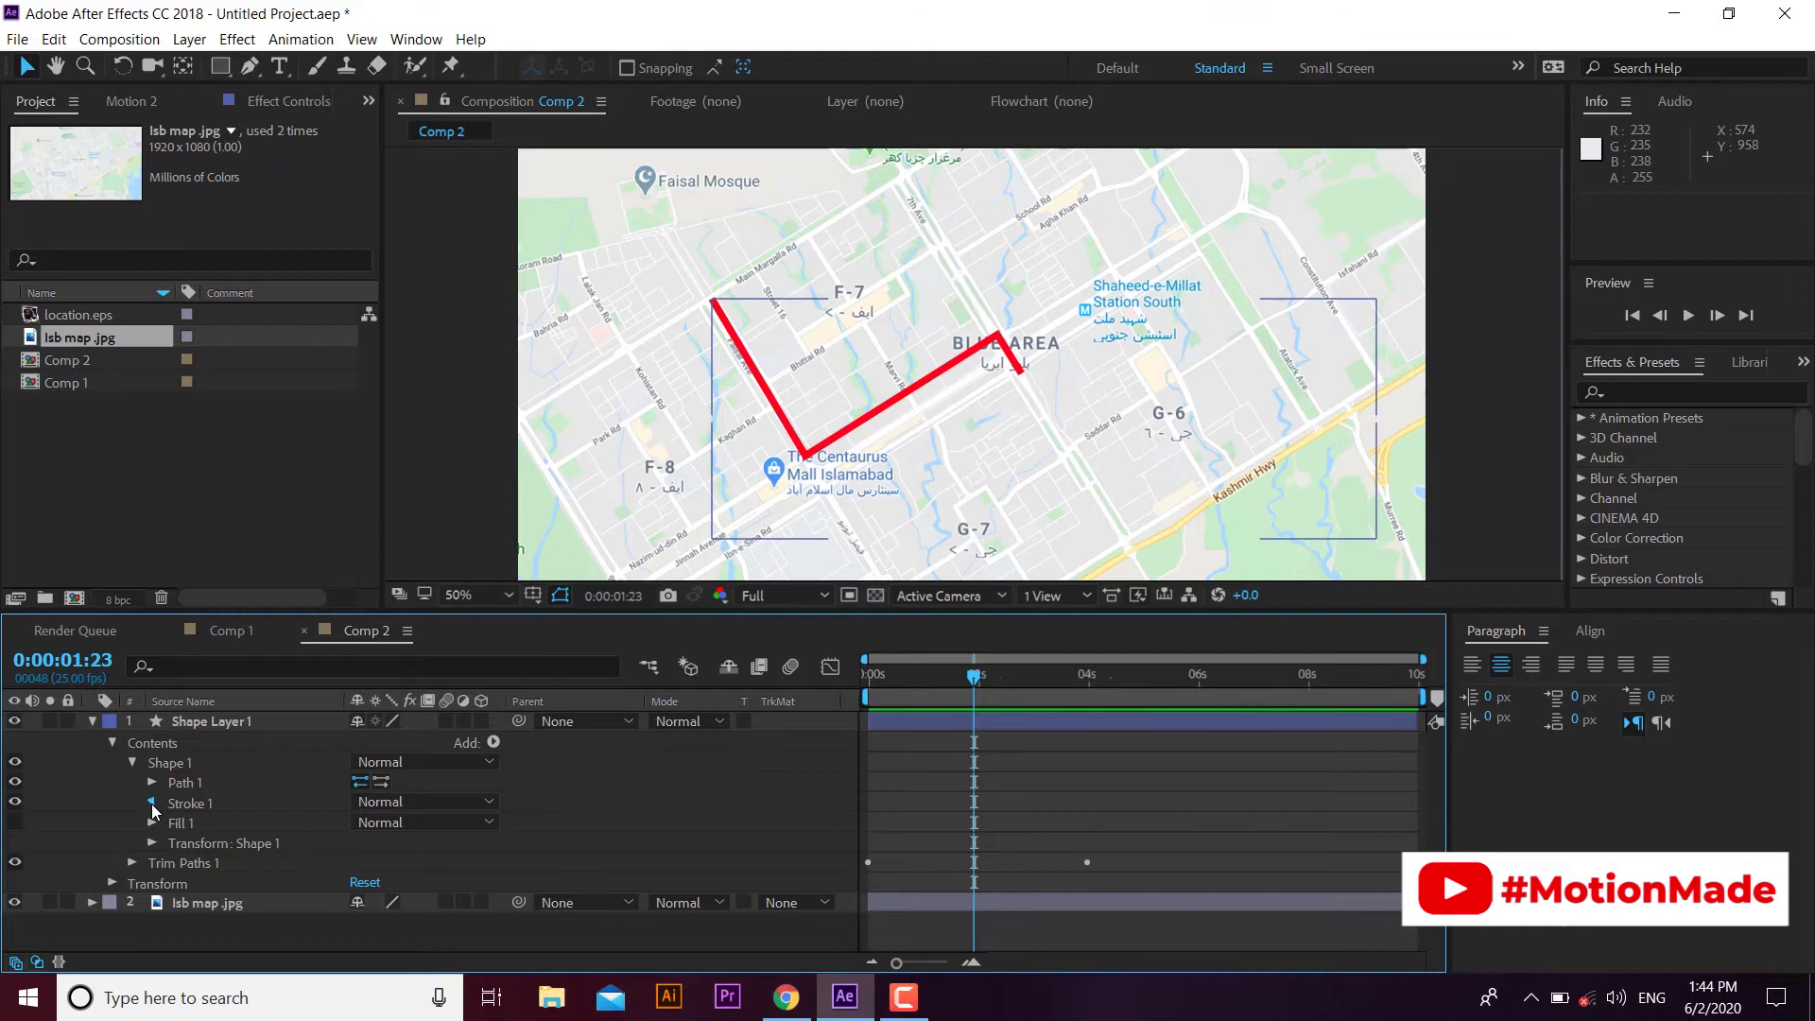
- Add dashes to the route stroke with Dash 32.0 and Offset -6.0
left_click(151, 803)
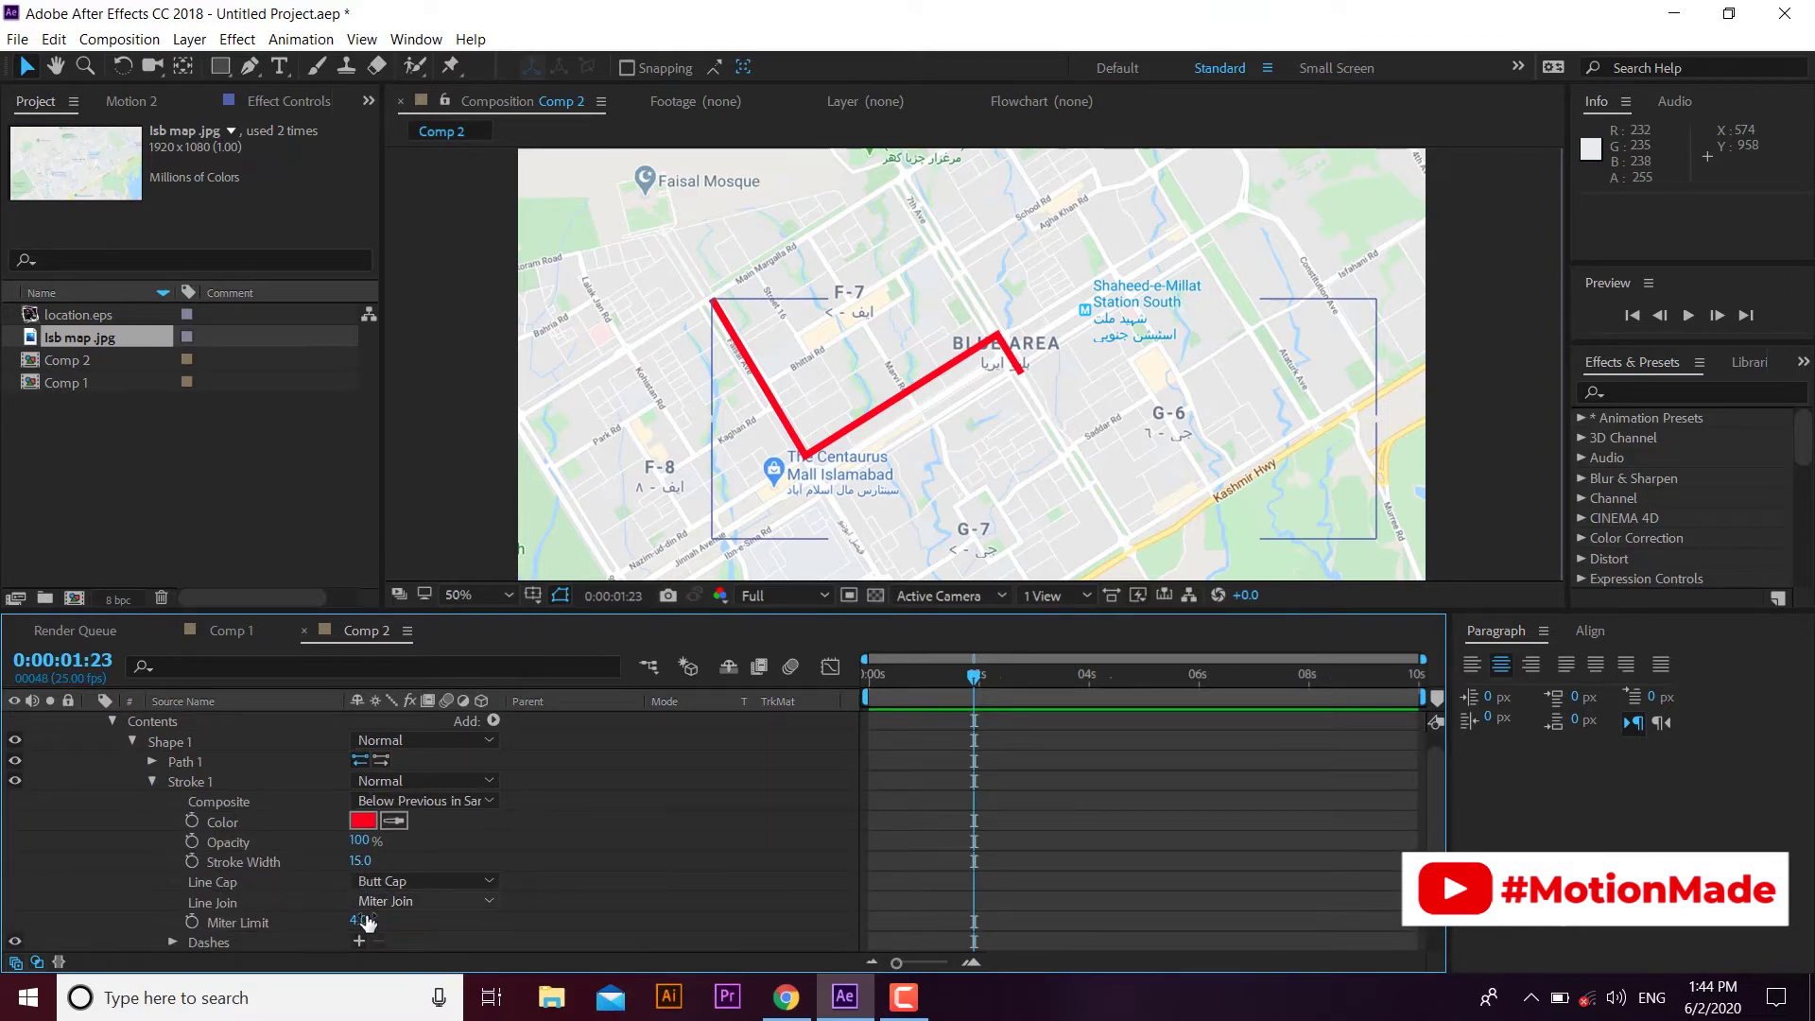
scroll(248, 894, "down", 2)
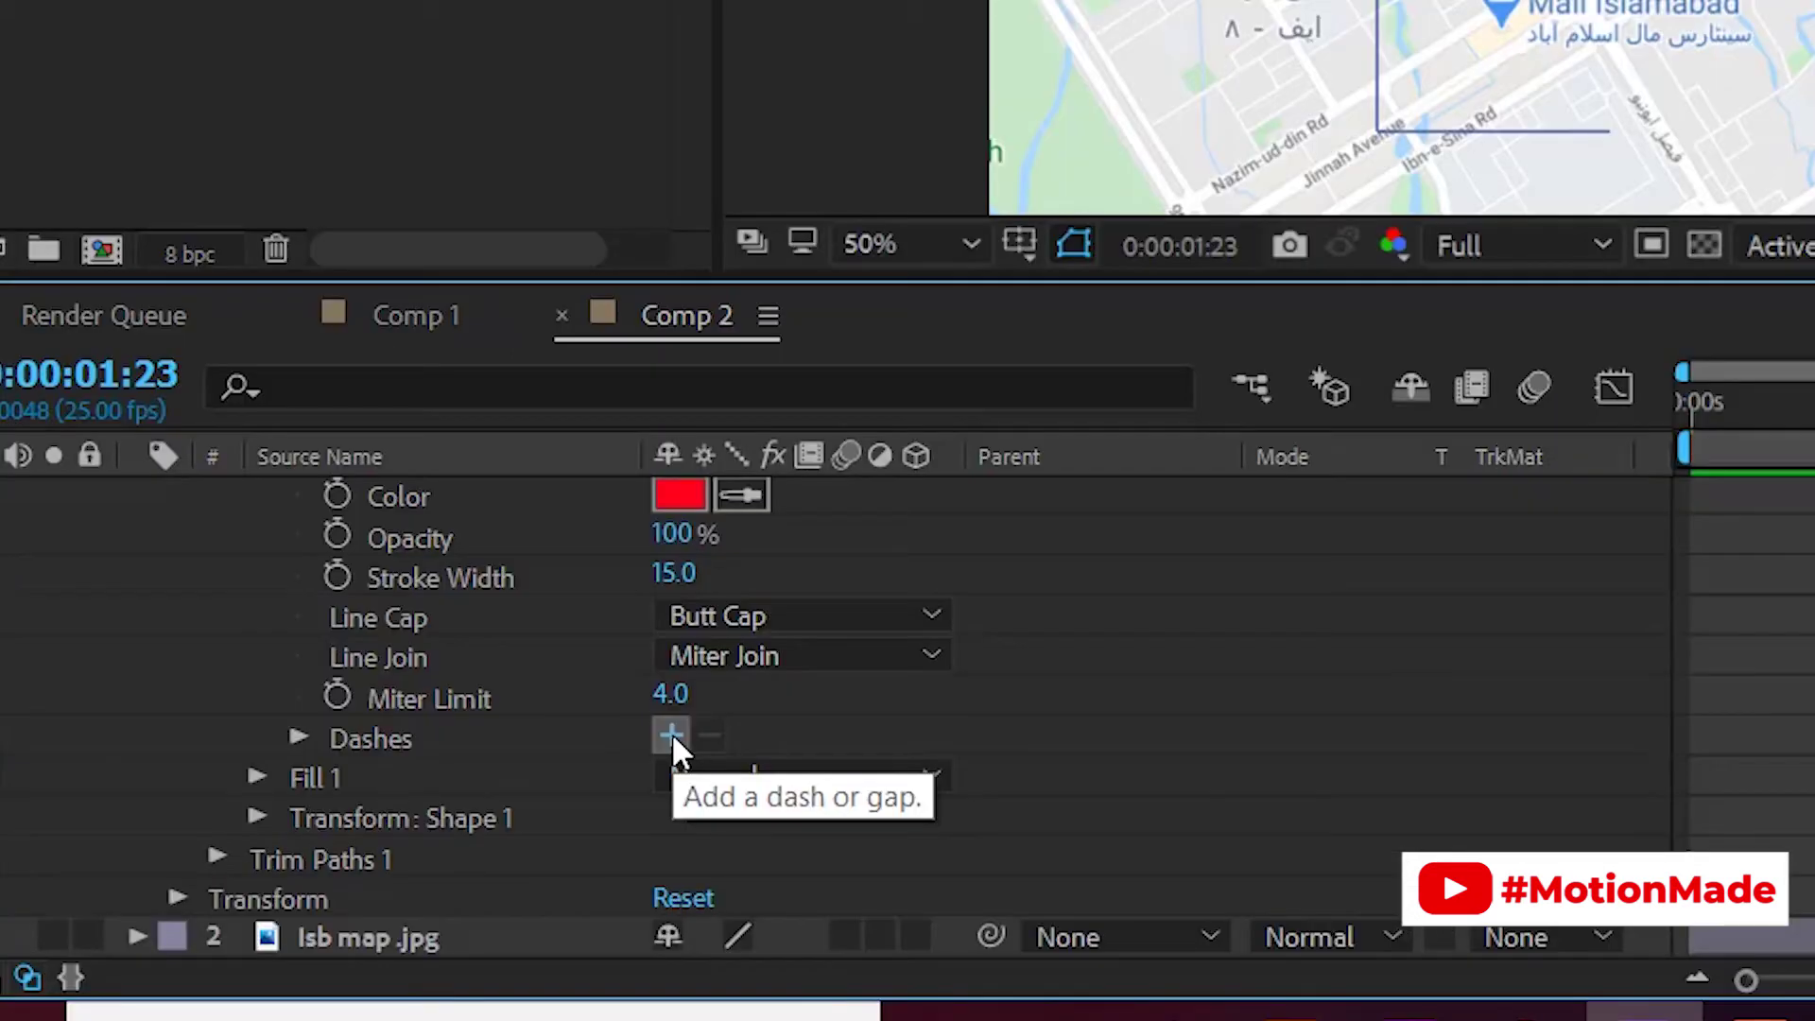
left_click(359, 841)
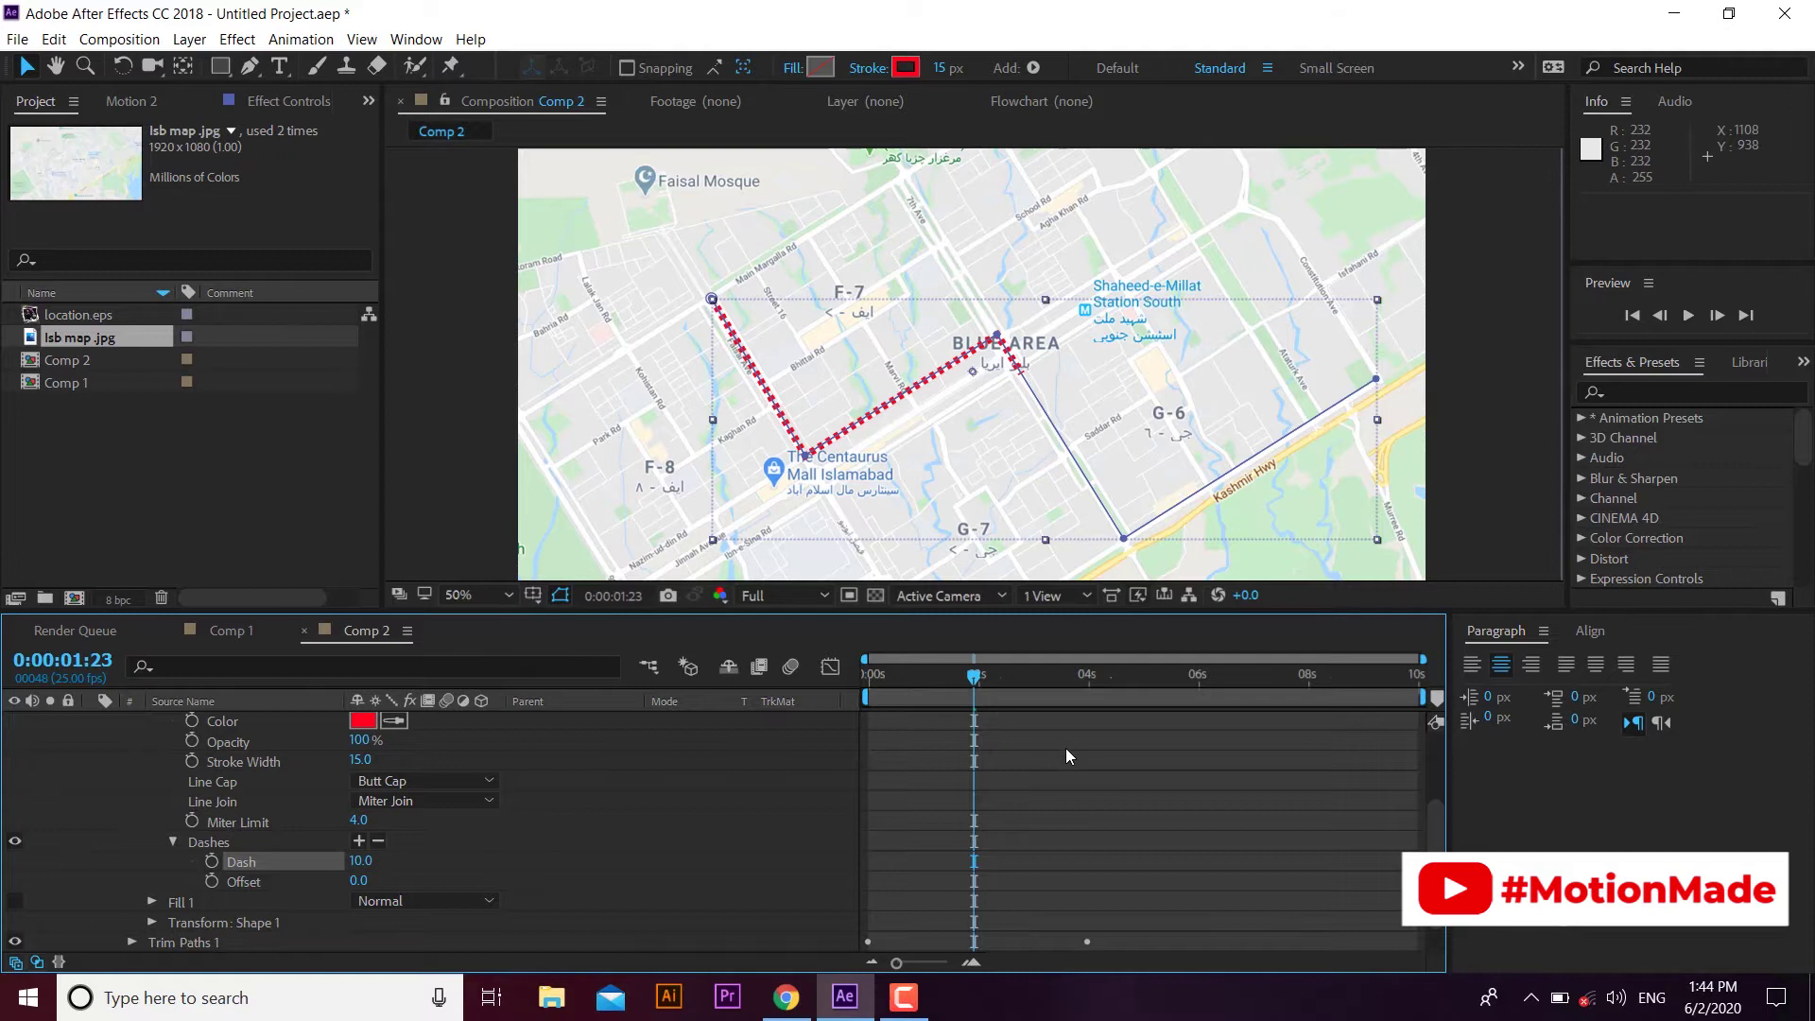
left_click_drag(904, 682, 965, 683)
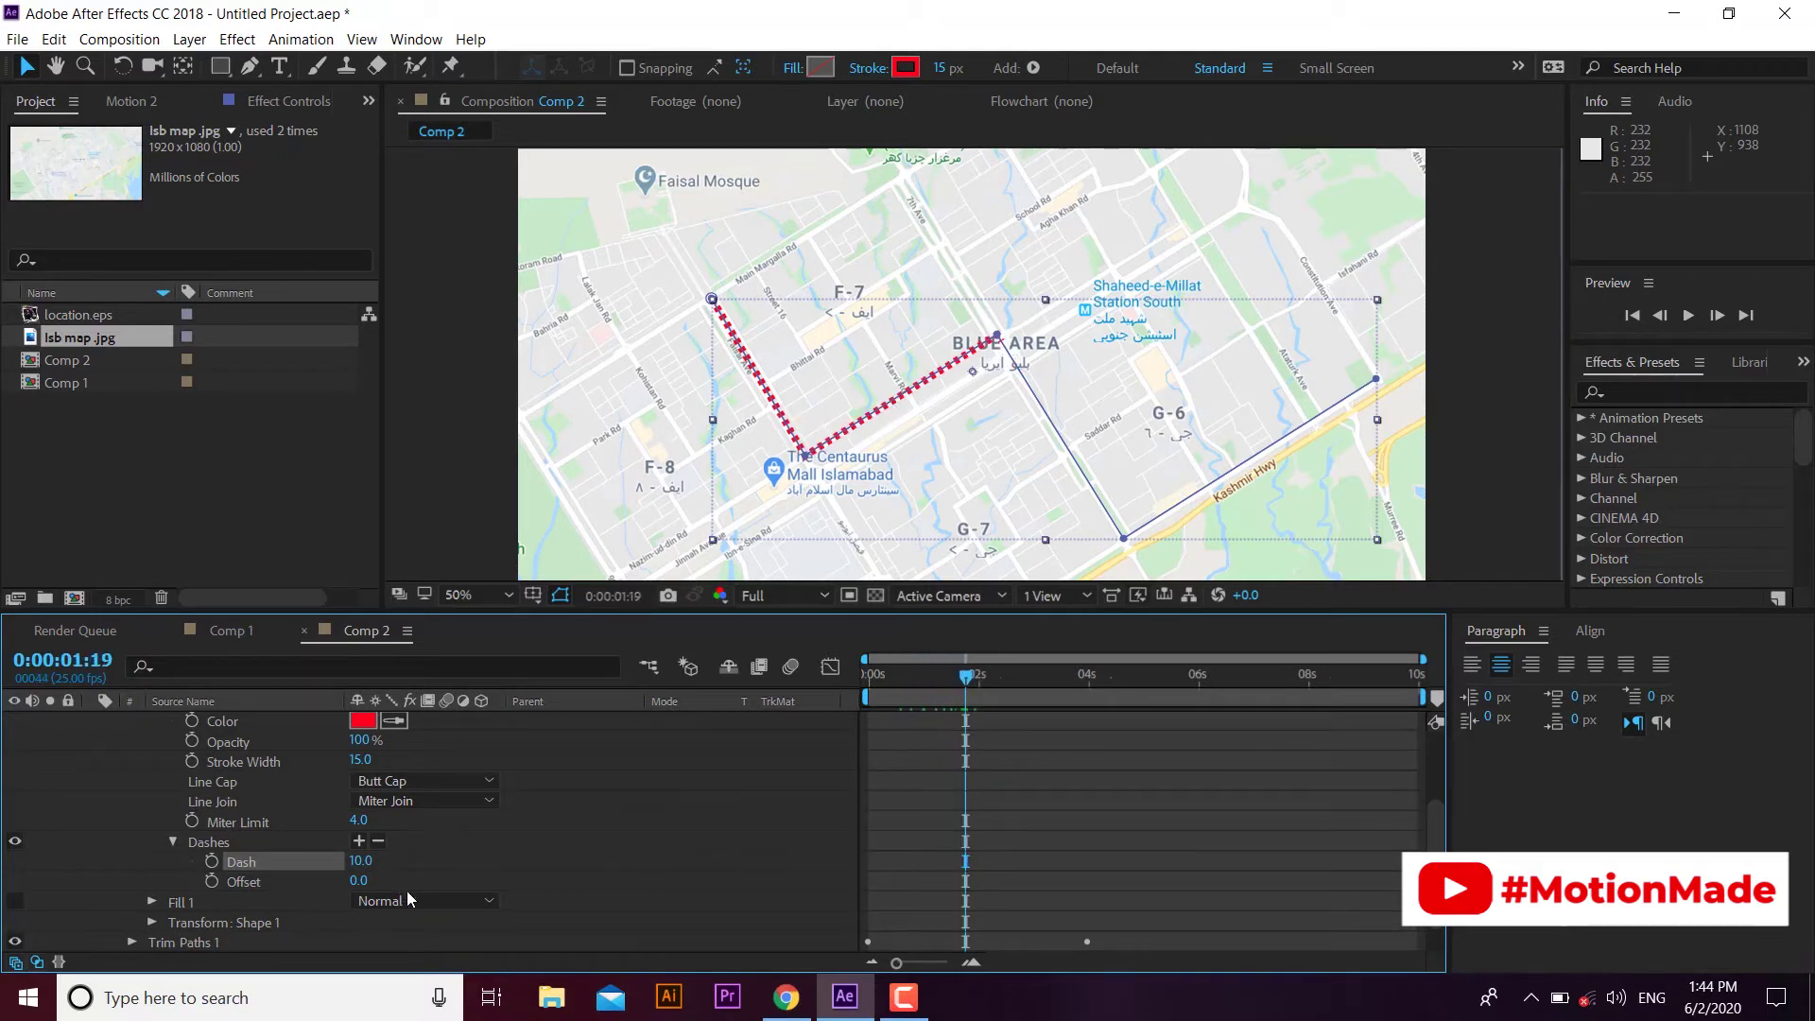
mouse_move(364, 860)
left_mouse_down()
mouse_move(388, 859)
mouse_move(352, 884)
mouse_move(302, 877)
mouse_move(359, 878)
left_mouse_up()
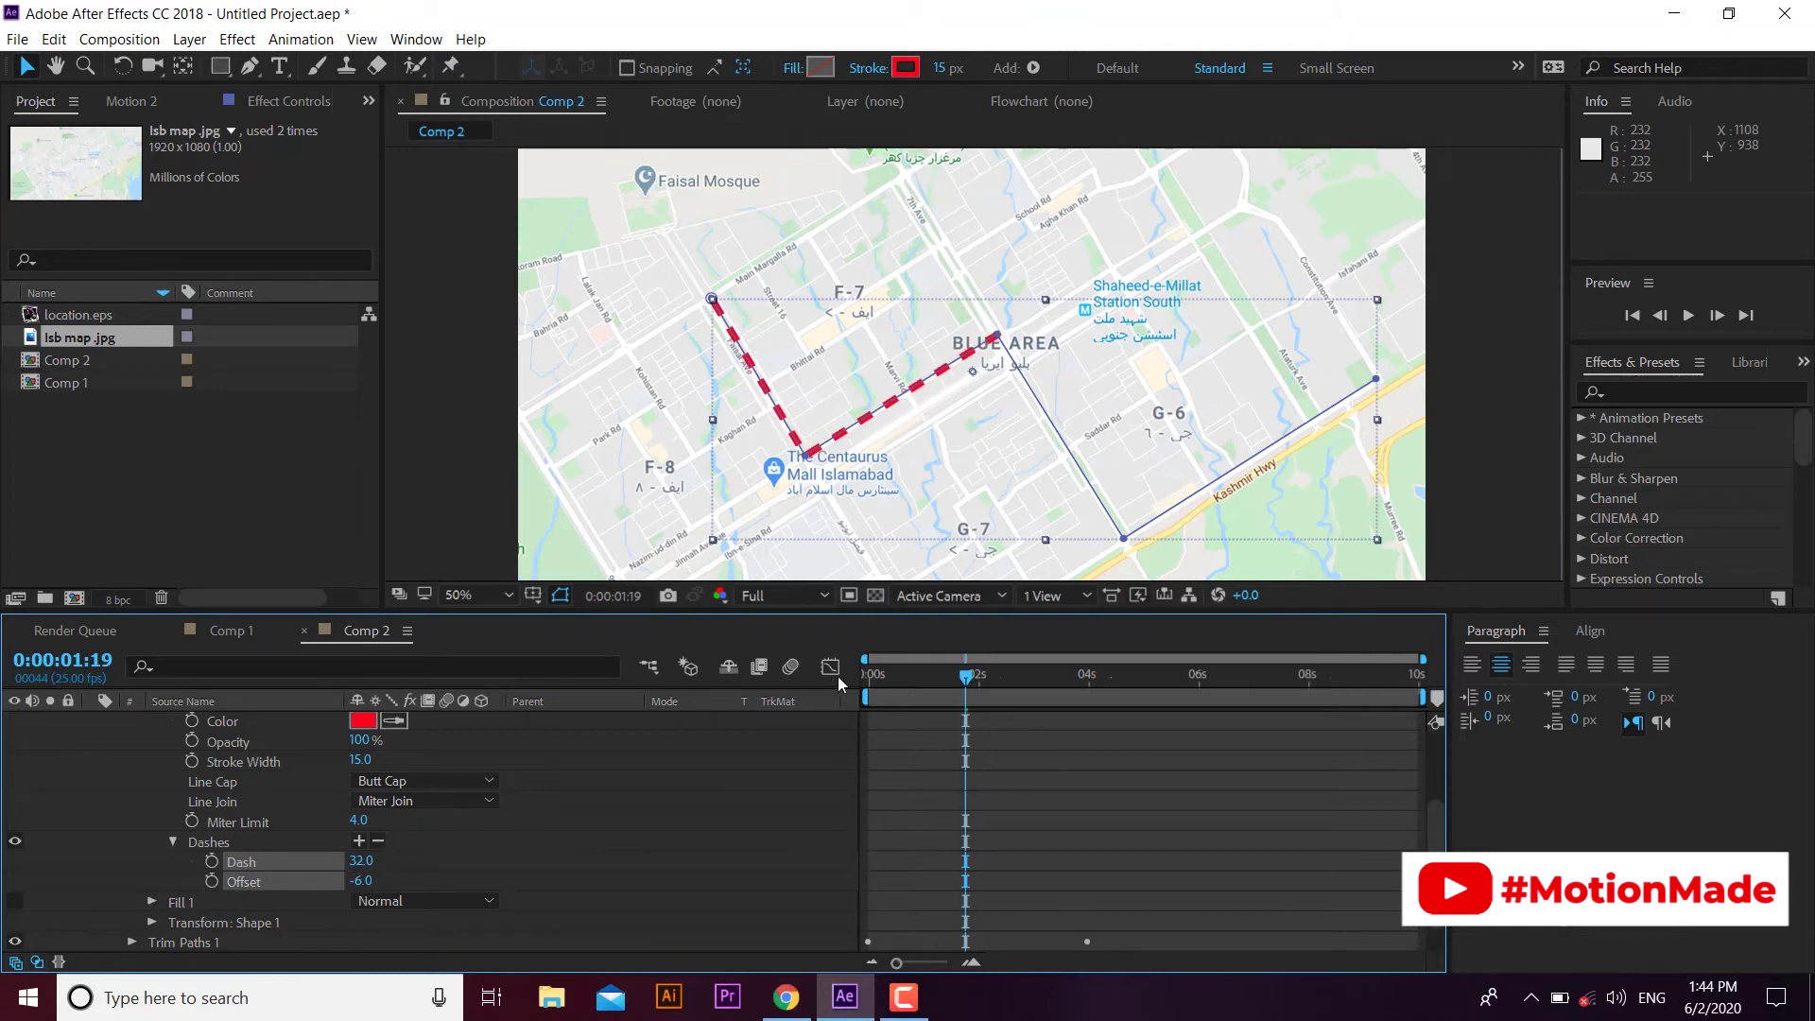
left_click_drag(934, 683, 858, 678)
left_click(429, 859)
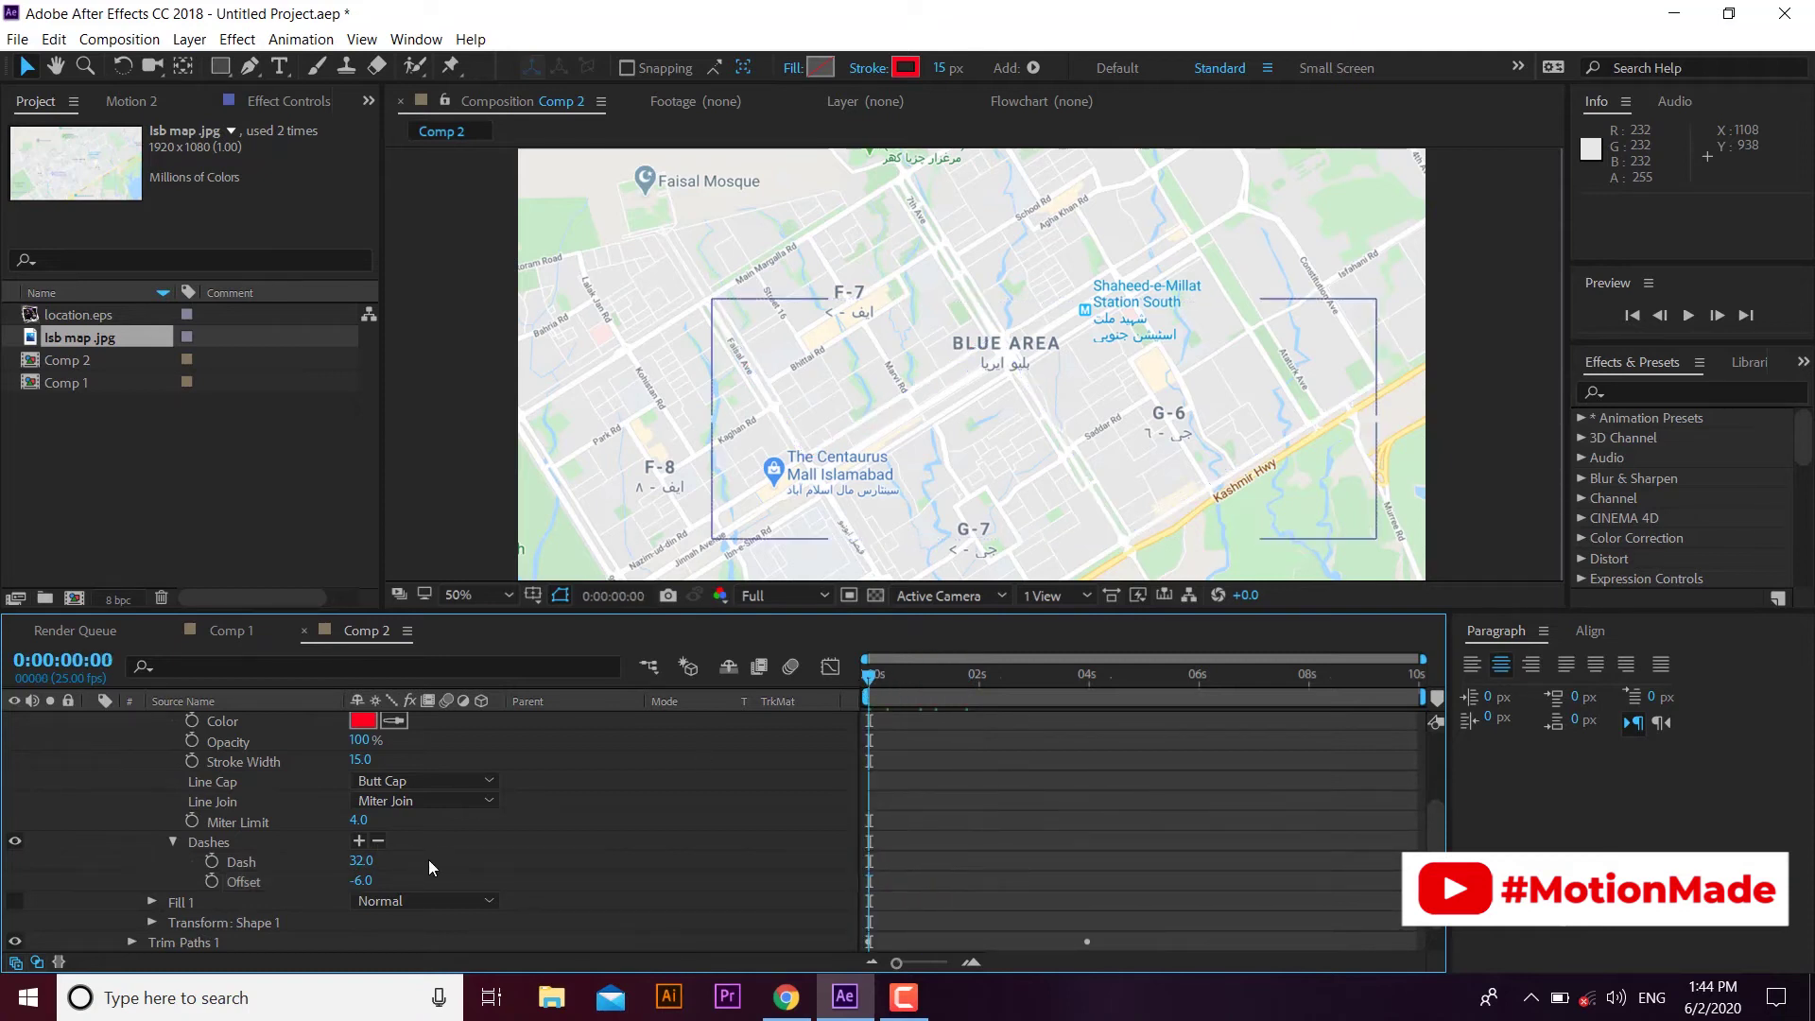
- Keyframe the dash Offset from 0.0 at the start to -500.0 at the end
left_click(360, 881)
type("0")
key("Return")
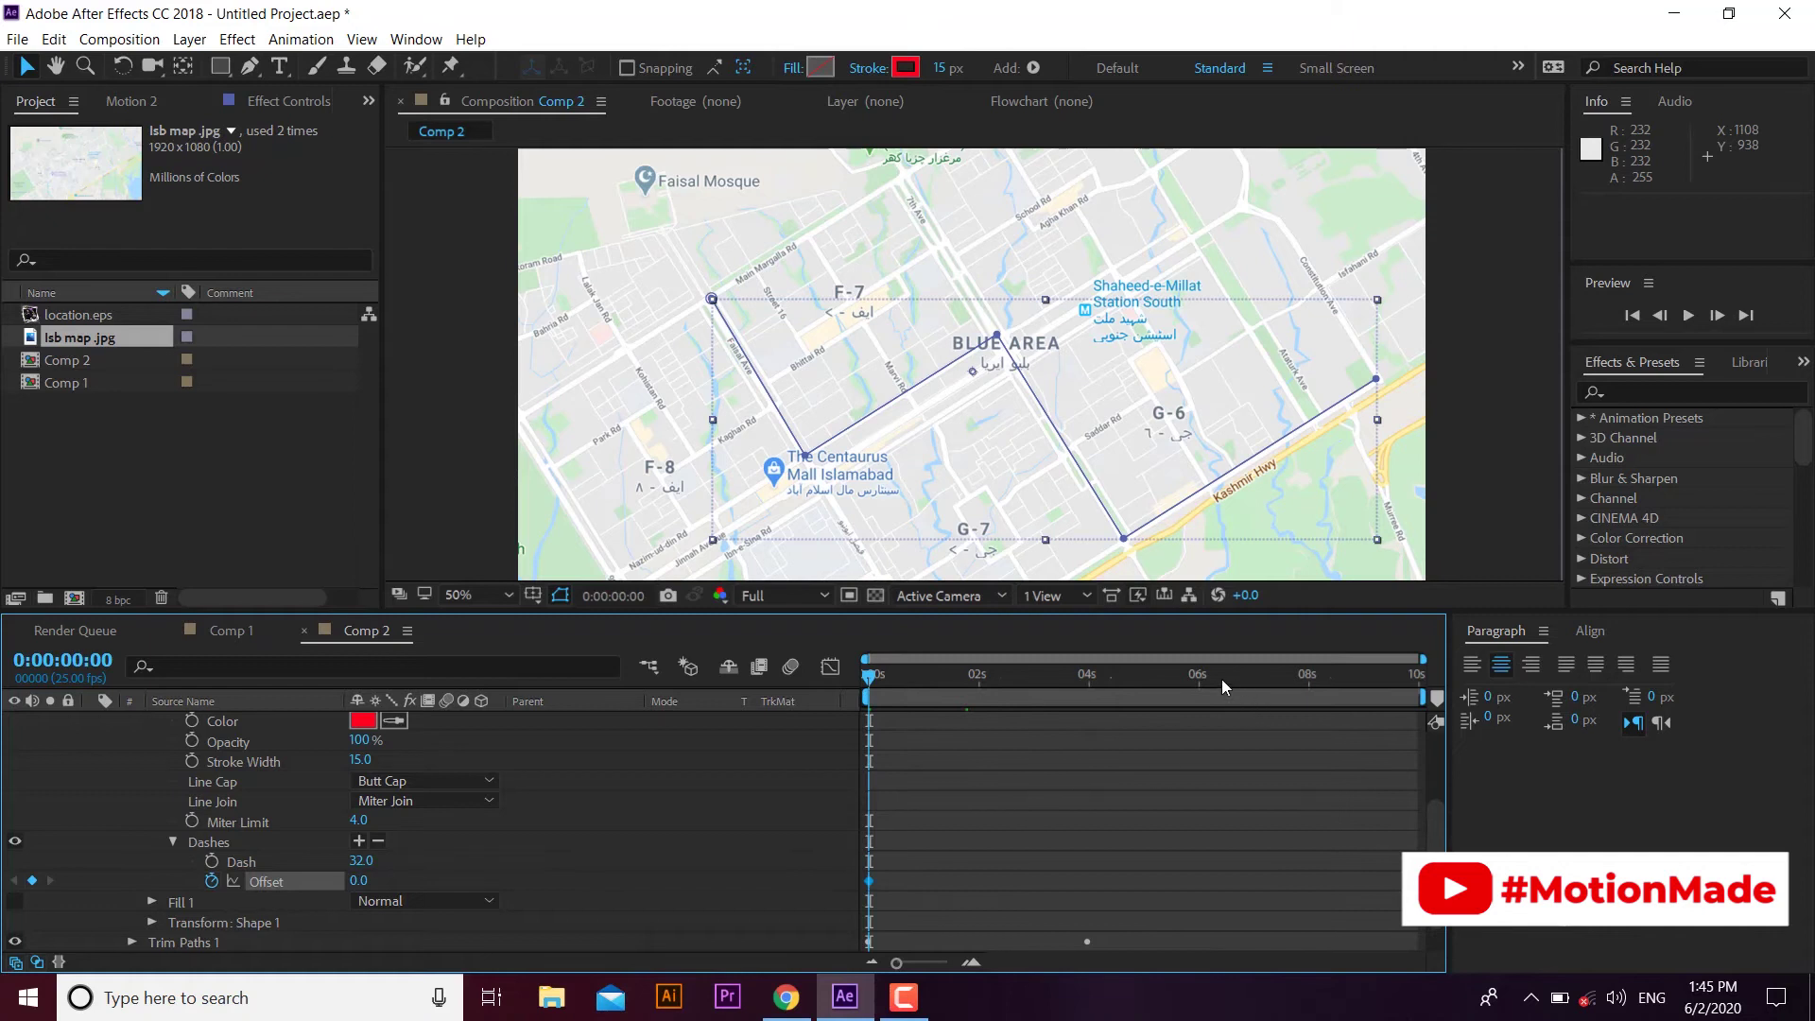
left_click_drag(1222, 678, 1490, 684)
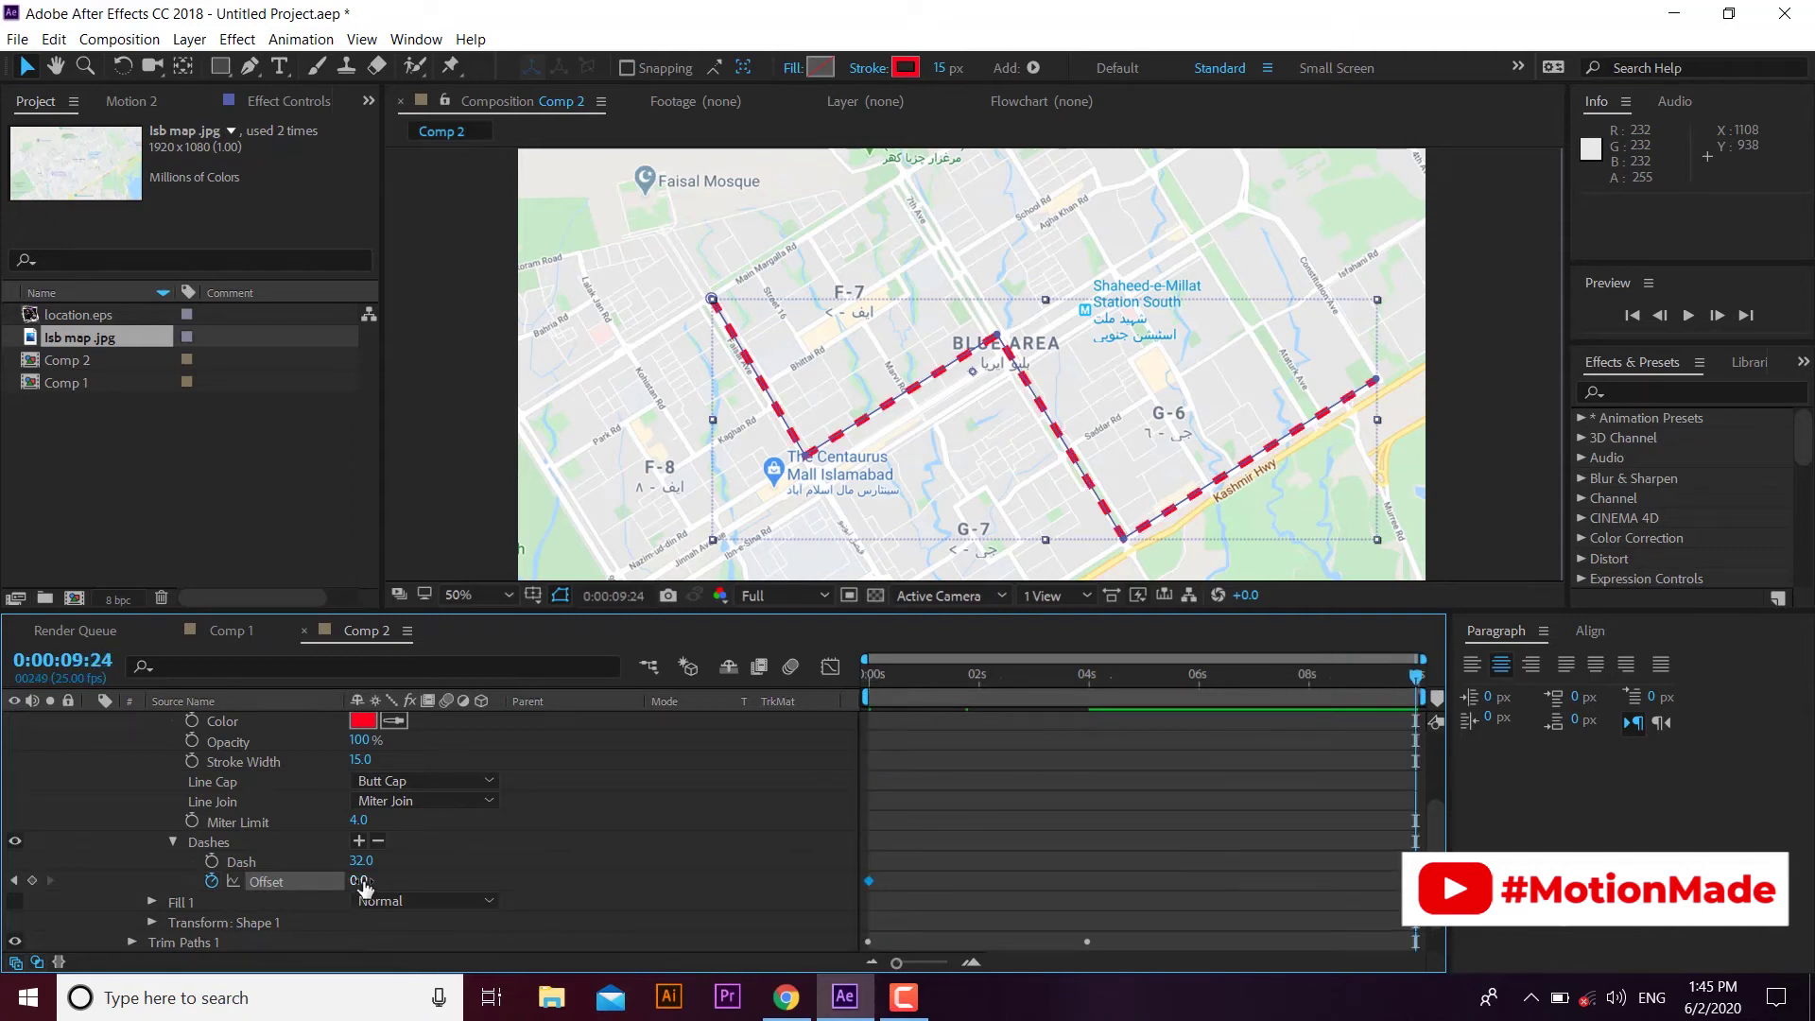
left_click_drag(340, 881, 200, 896)
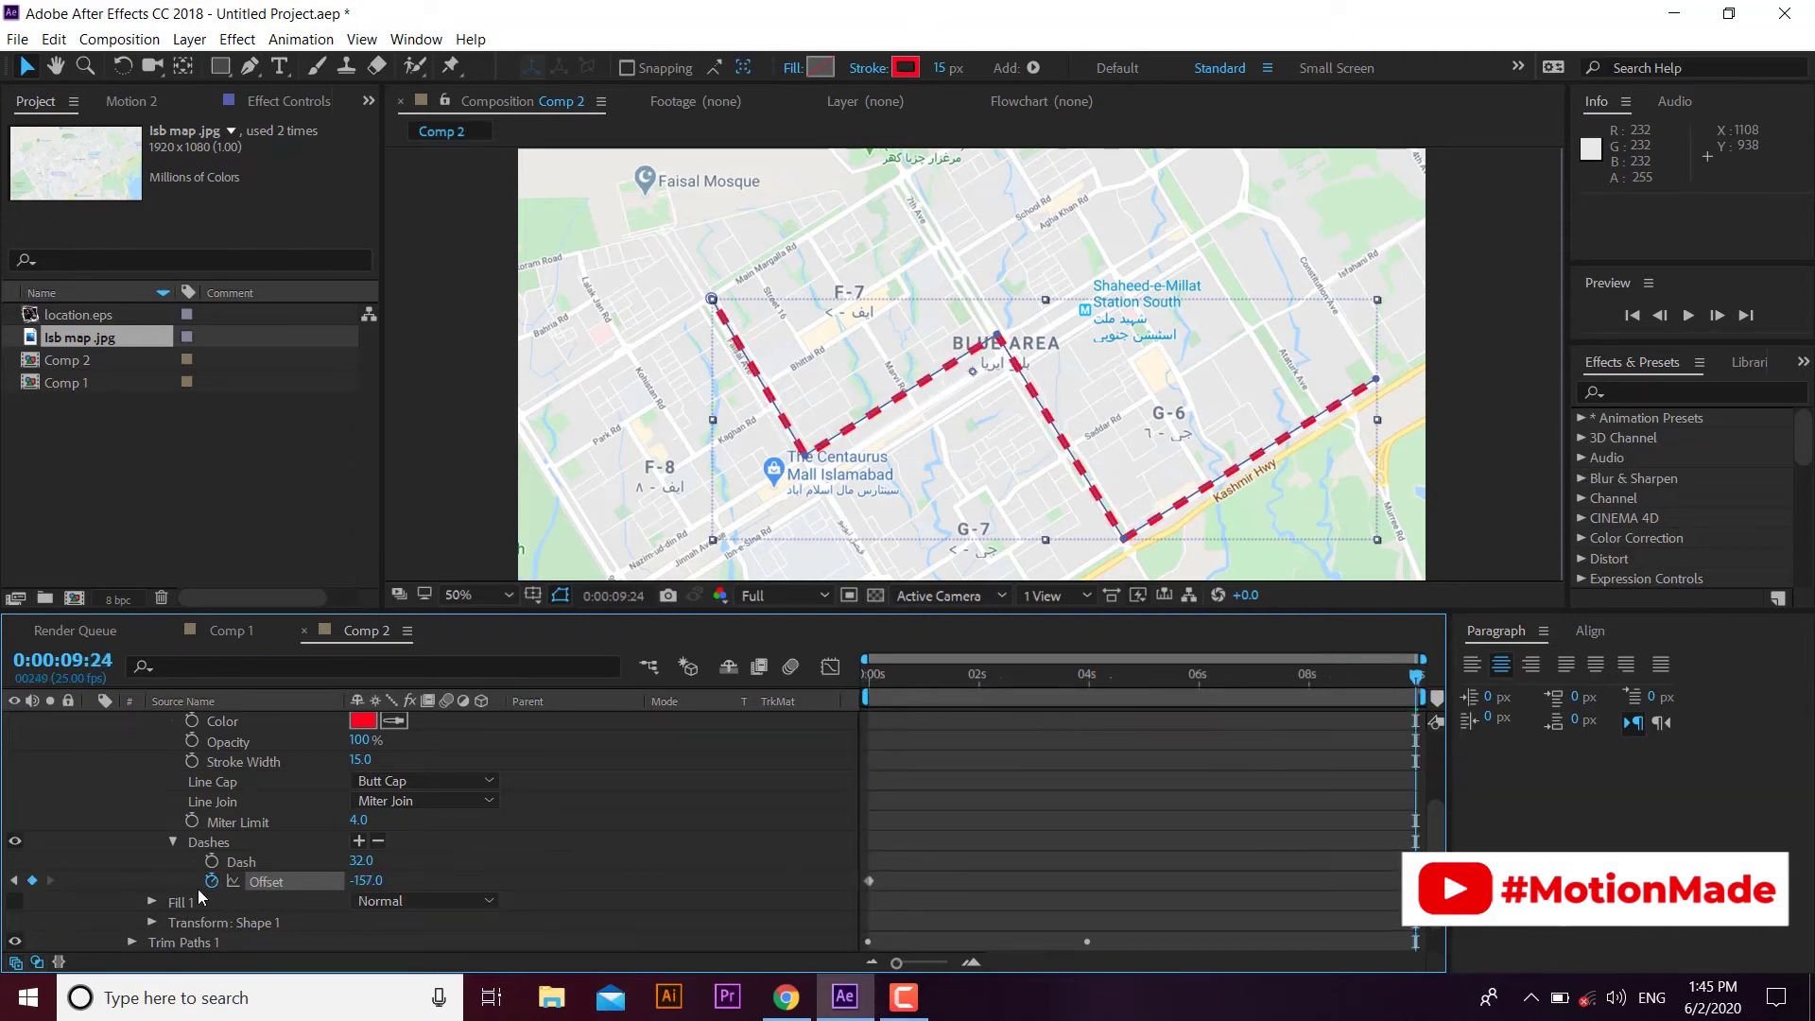
left_click(357, 881)
key("Return")
left_click_drag(951, 654, 1145, 709)
- Reduce the Dash length to 21.0 for finer dashes
left_click(132, 763)
left_click(133, 762)
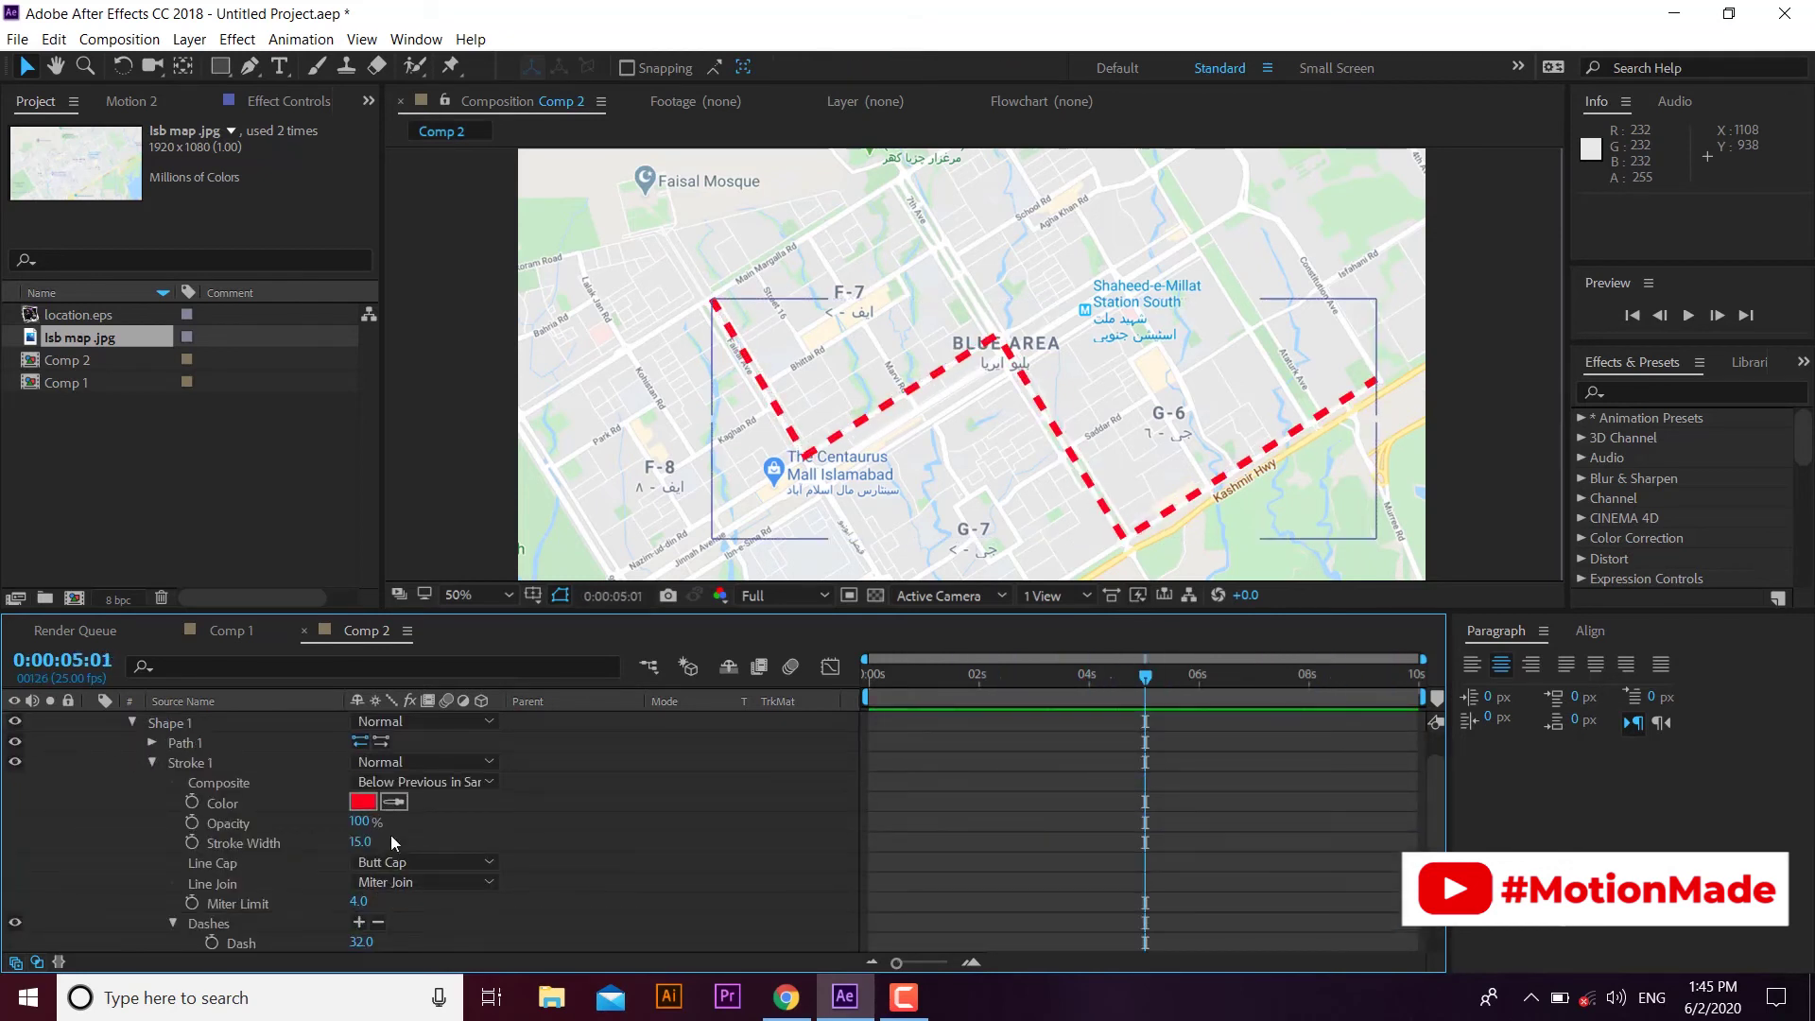
scroll(389, 836, "down", 3)
left_click_drag(361, 821, 348, 821)
scroll(94, 813, "up", 5)
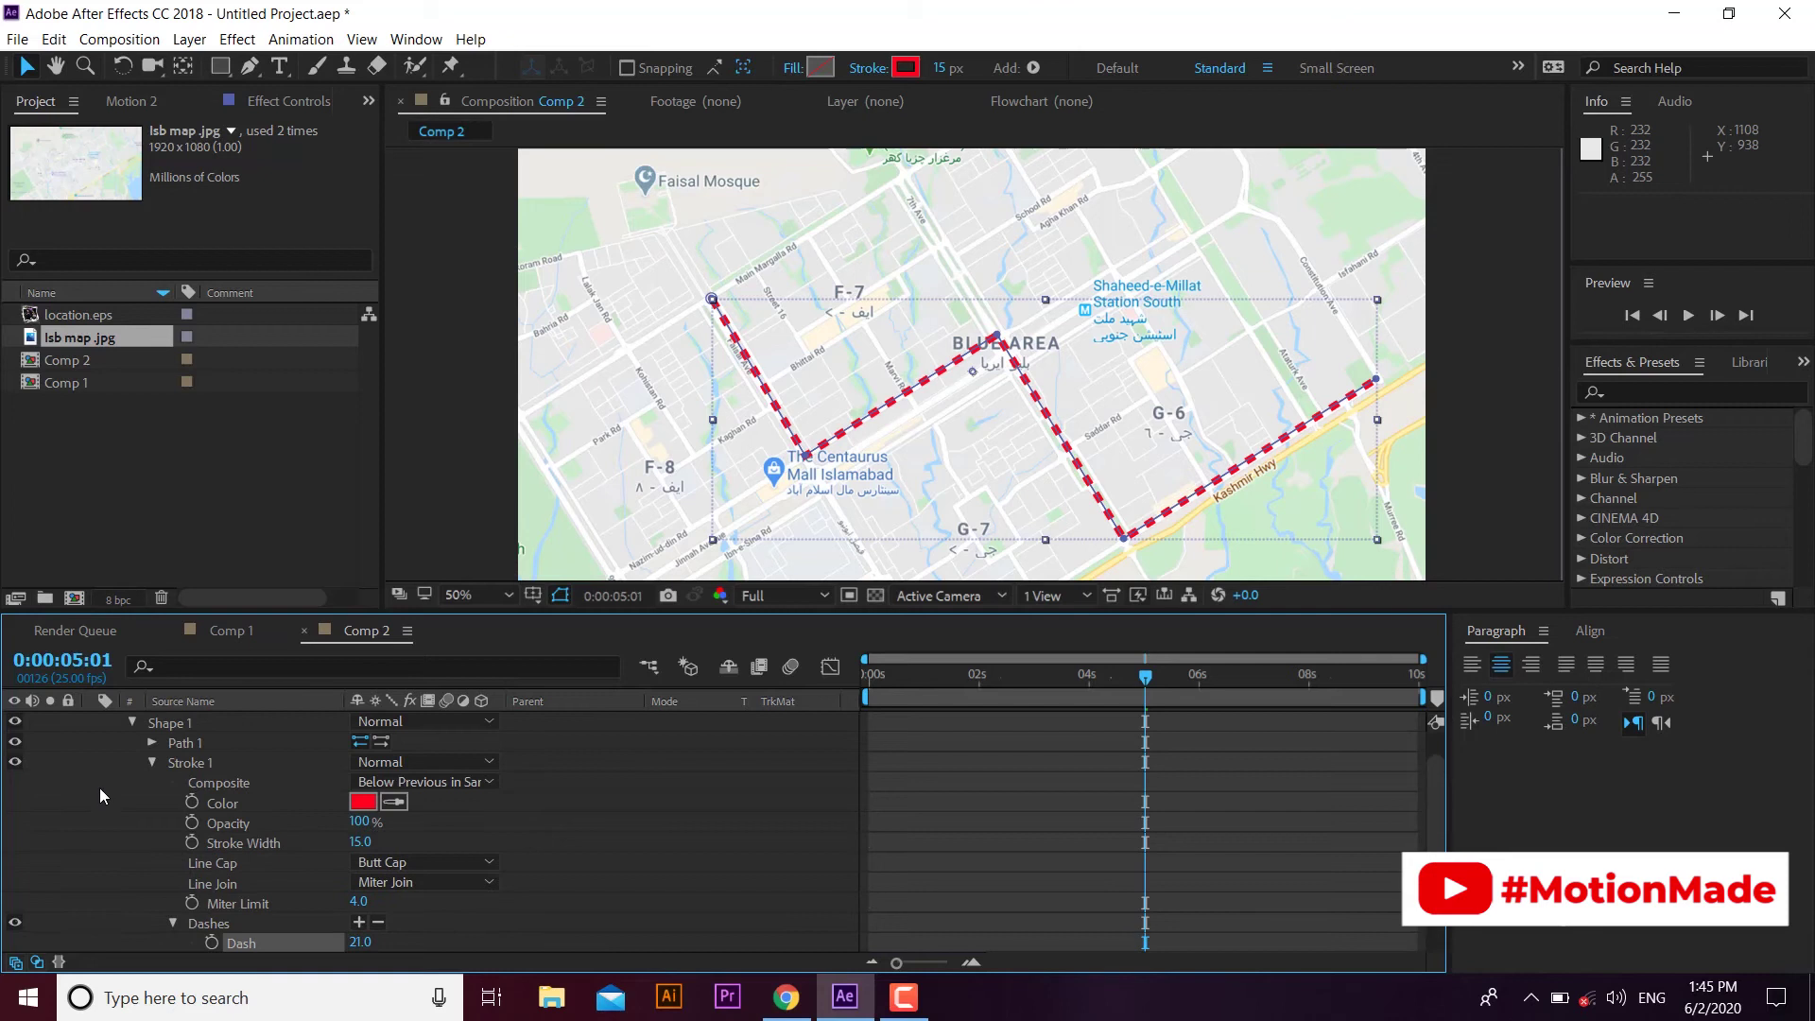
left_click(92, 721)
mouse_move(924, 675)
left_mouse_down()
mouse_move(1129, 684)
mouse_move(950, 684)
mouse_move(1082, 689)
left_mouse_up()
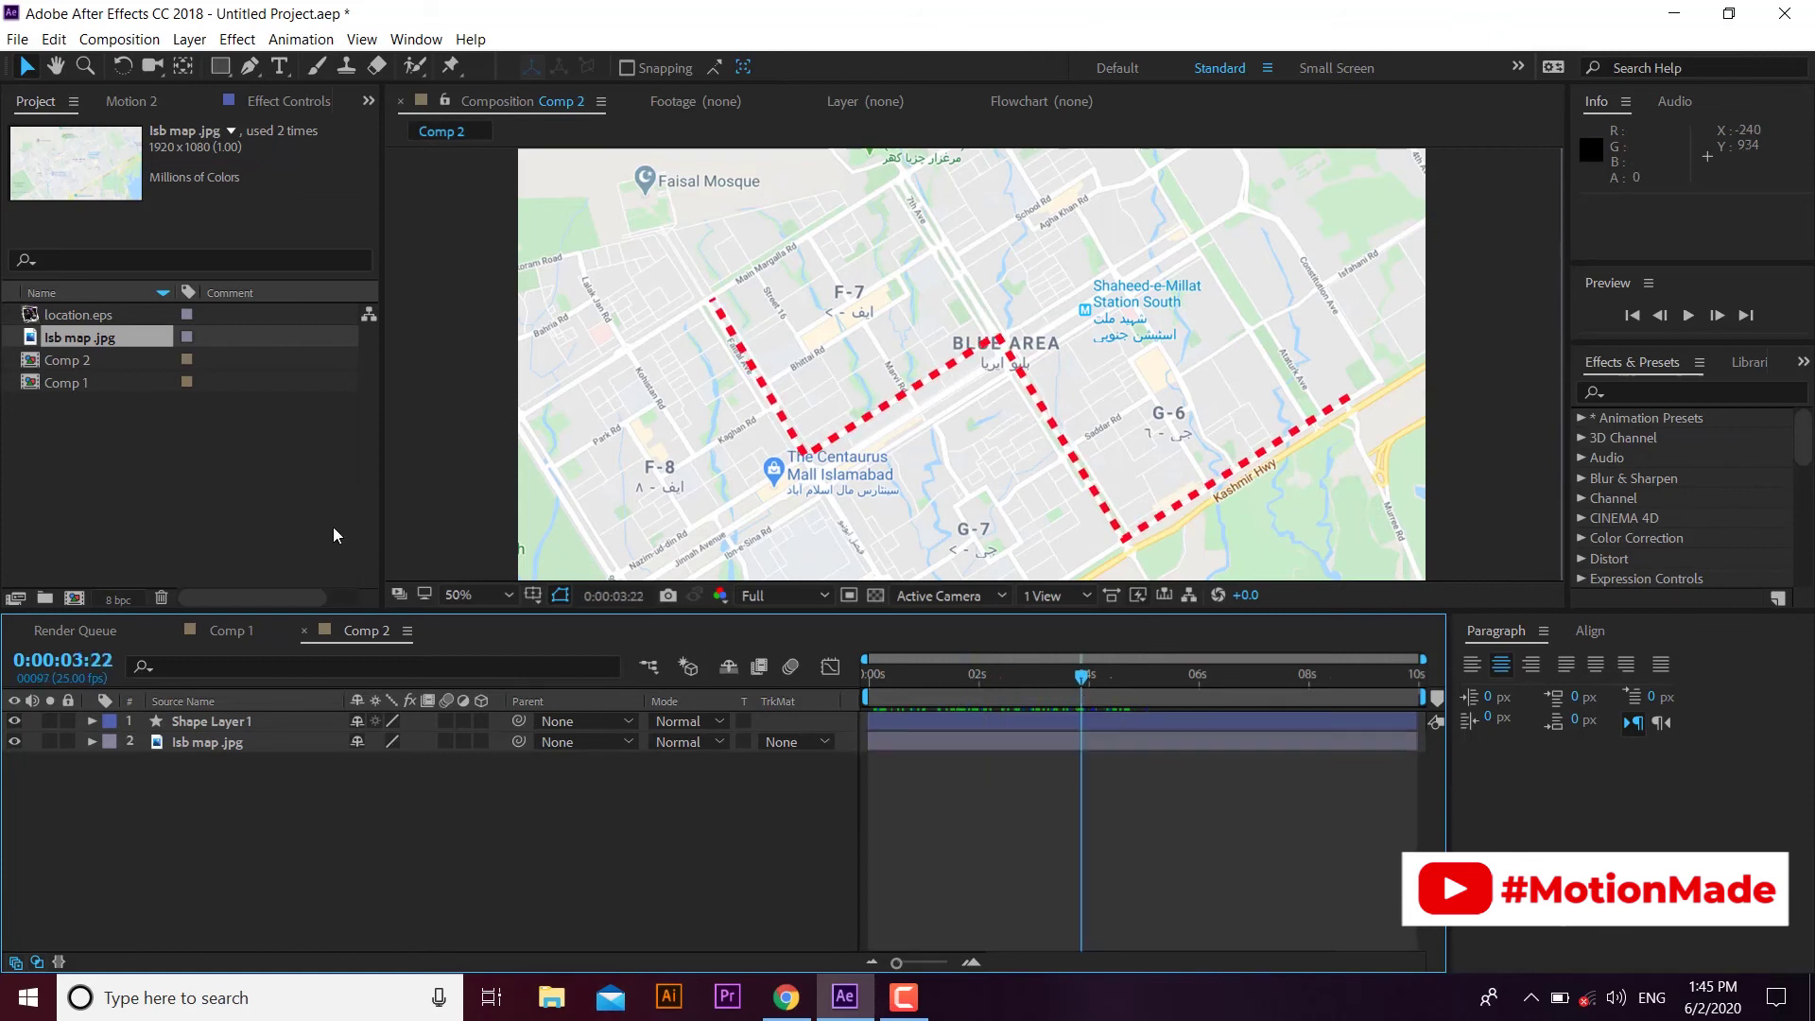
- Add location.eps to Comp 2 and apply a red Fill effect to it
left_click(85, 317)
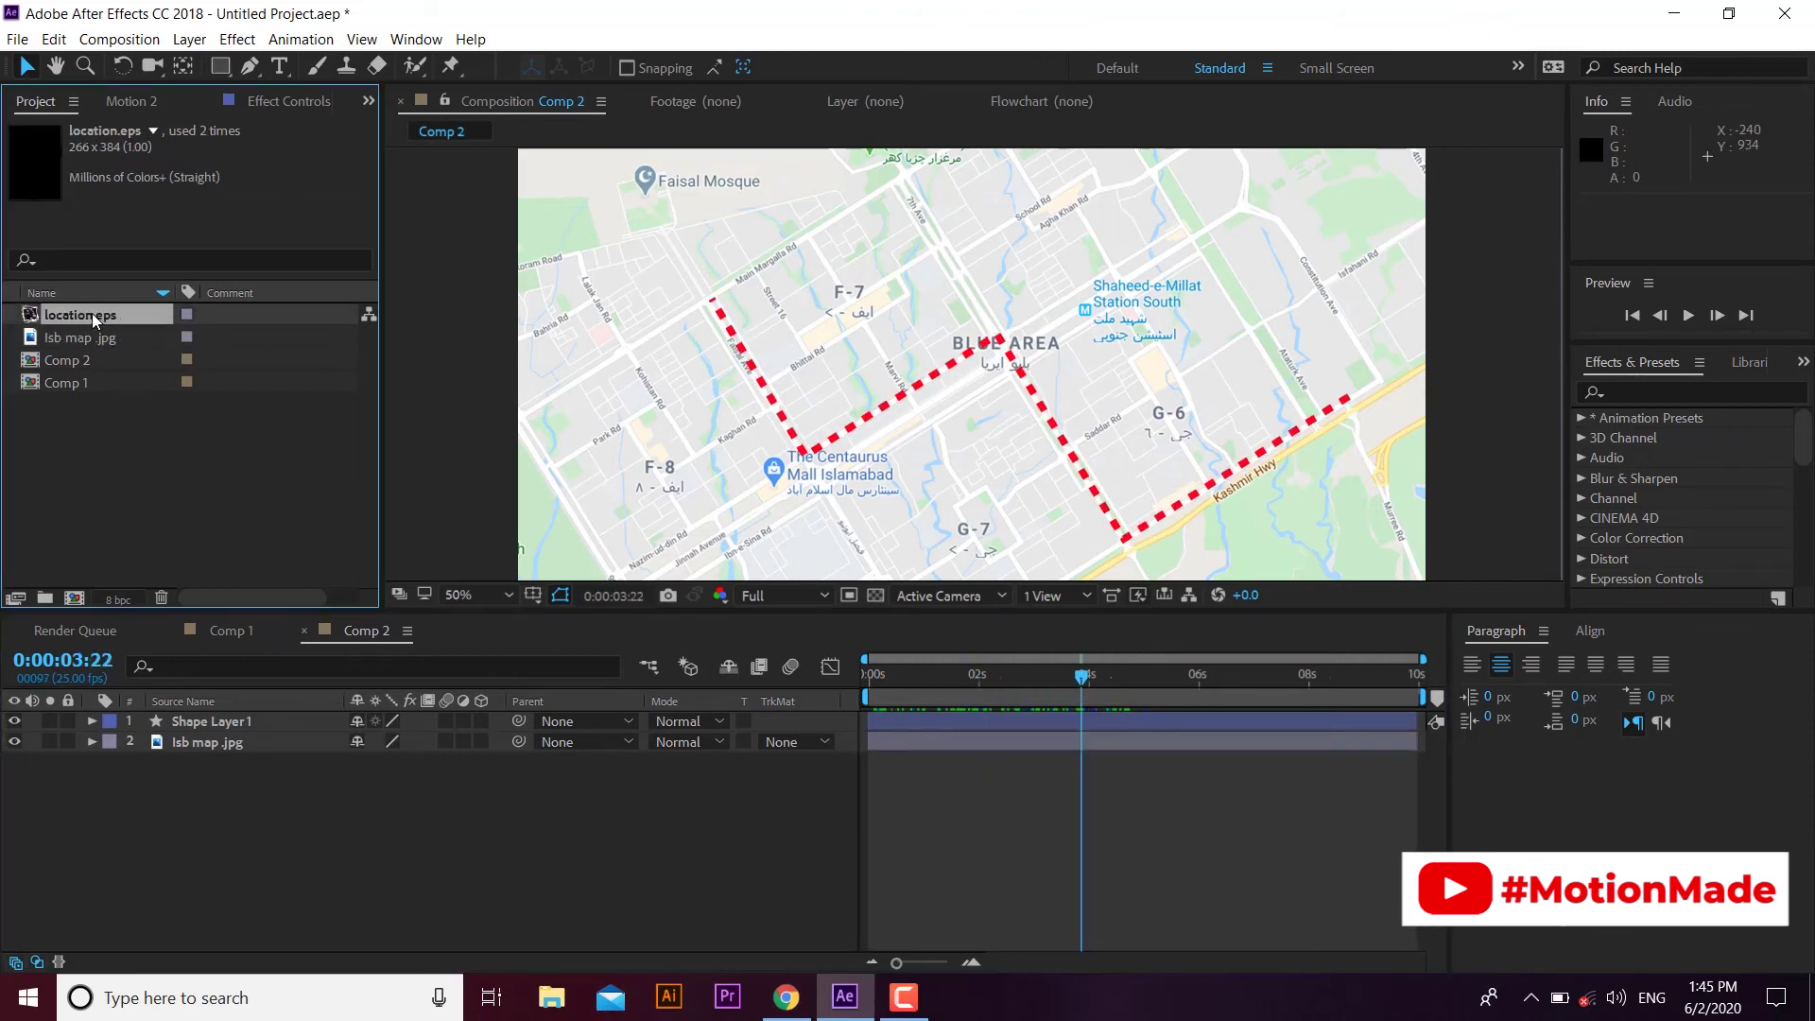
left_click_drag(93, 314, 304, 730)
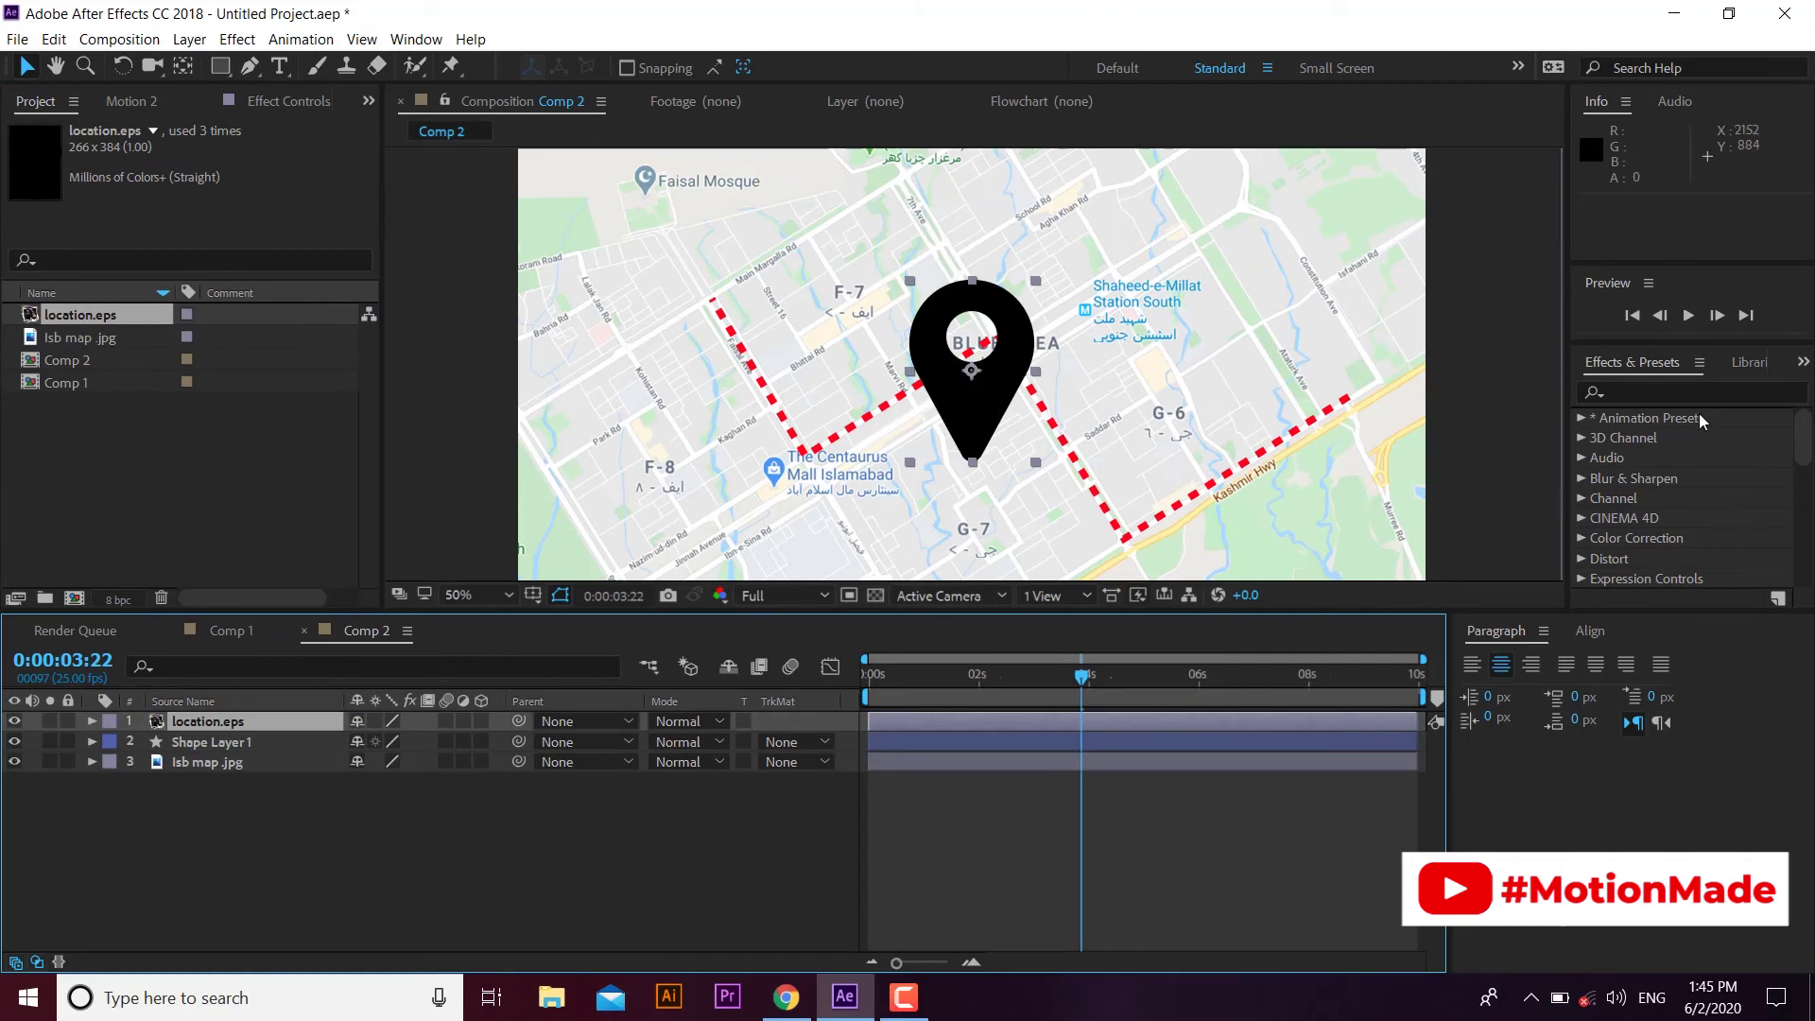
left_click(1658, 391)
type("fill")
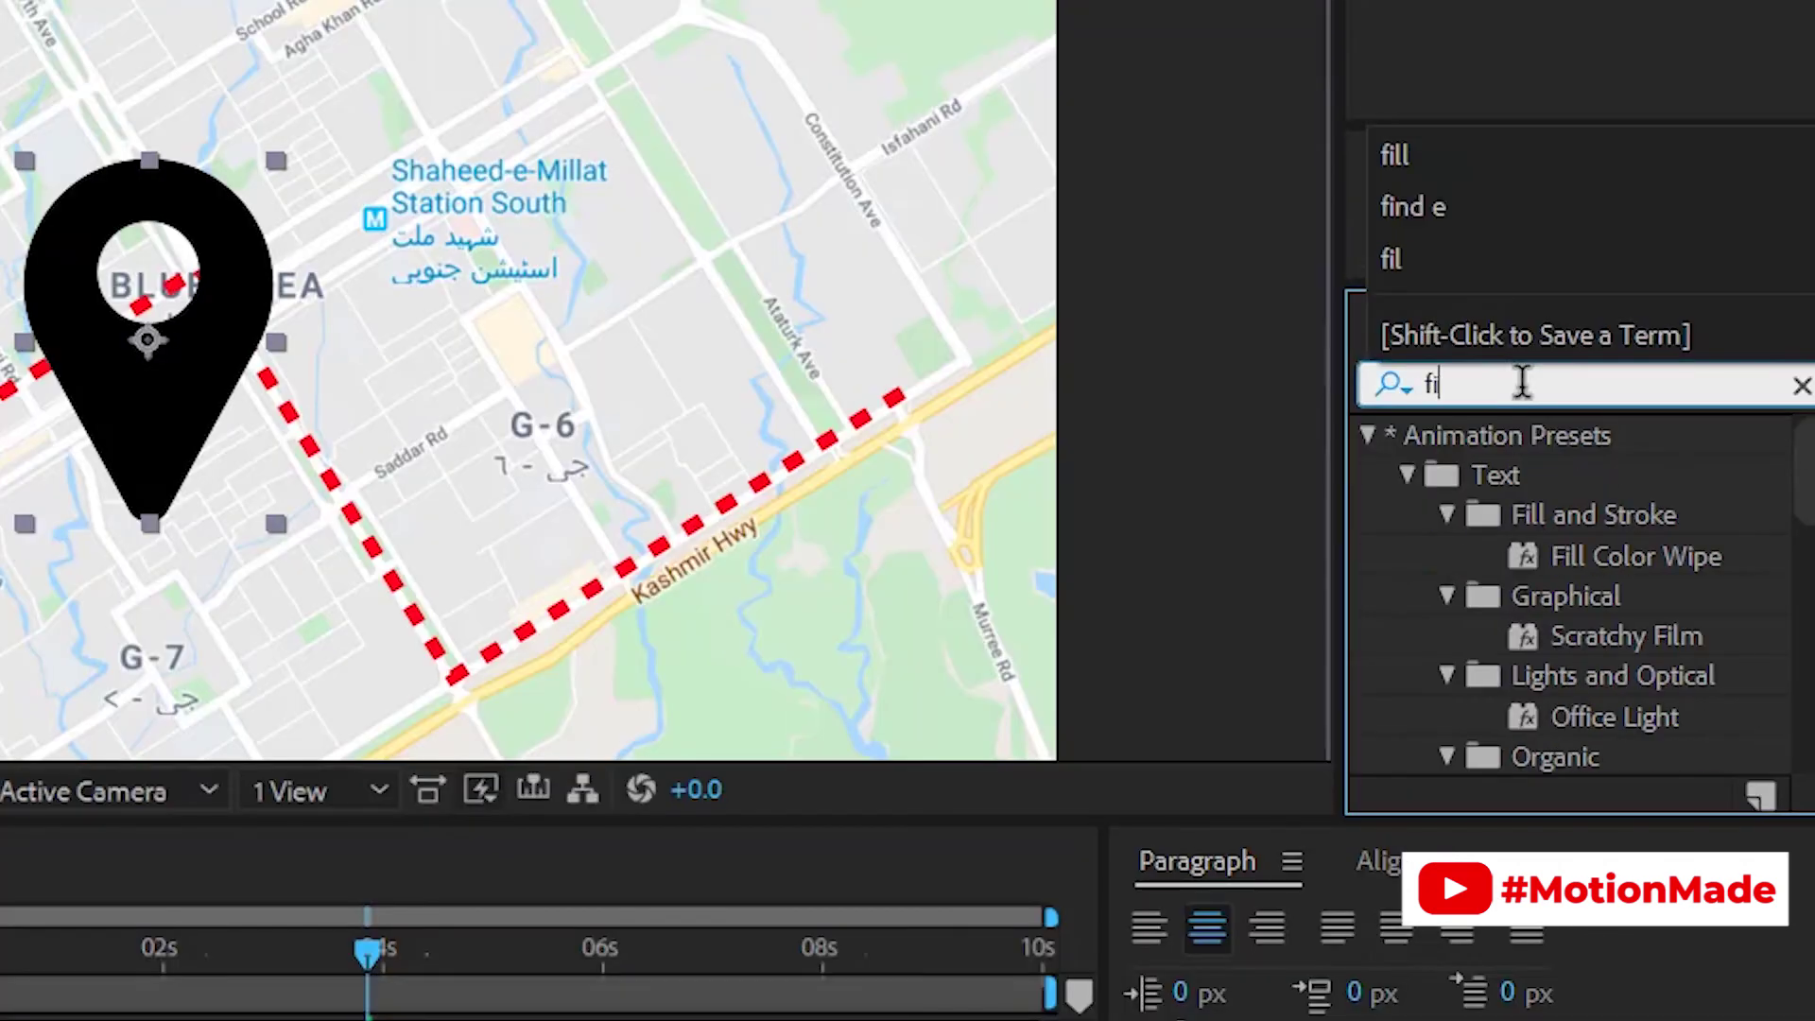
left_click_drag(1484, 675, 281, 709)
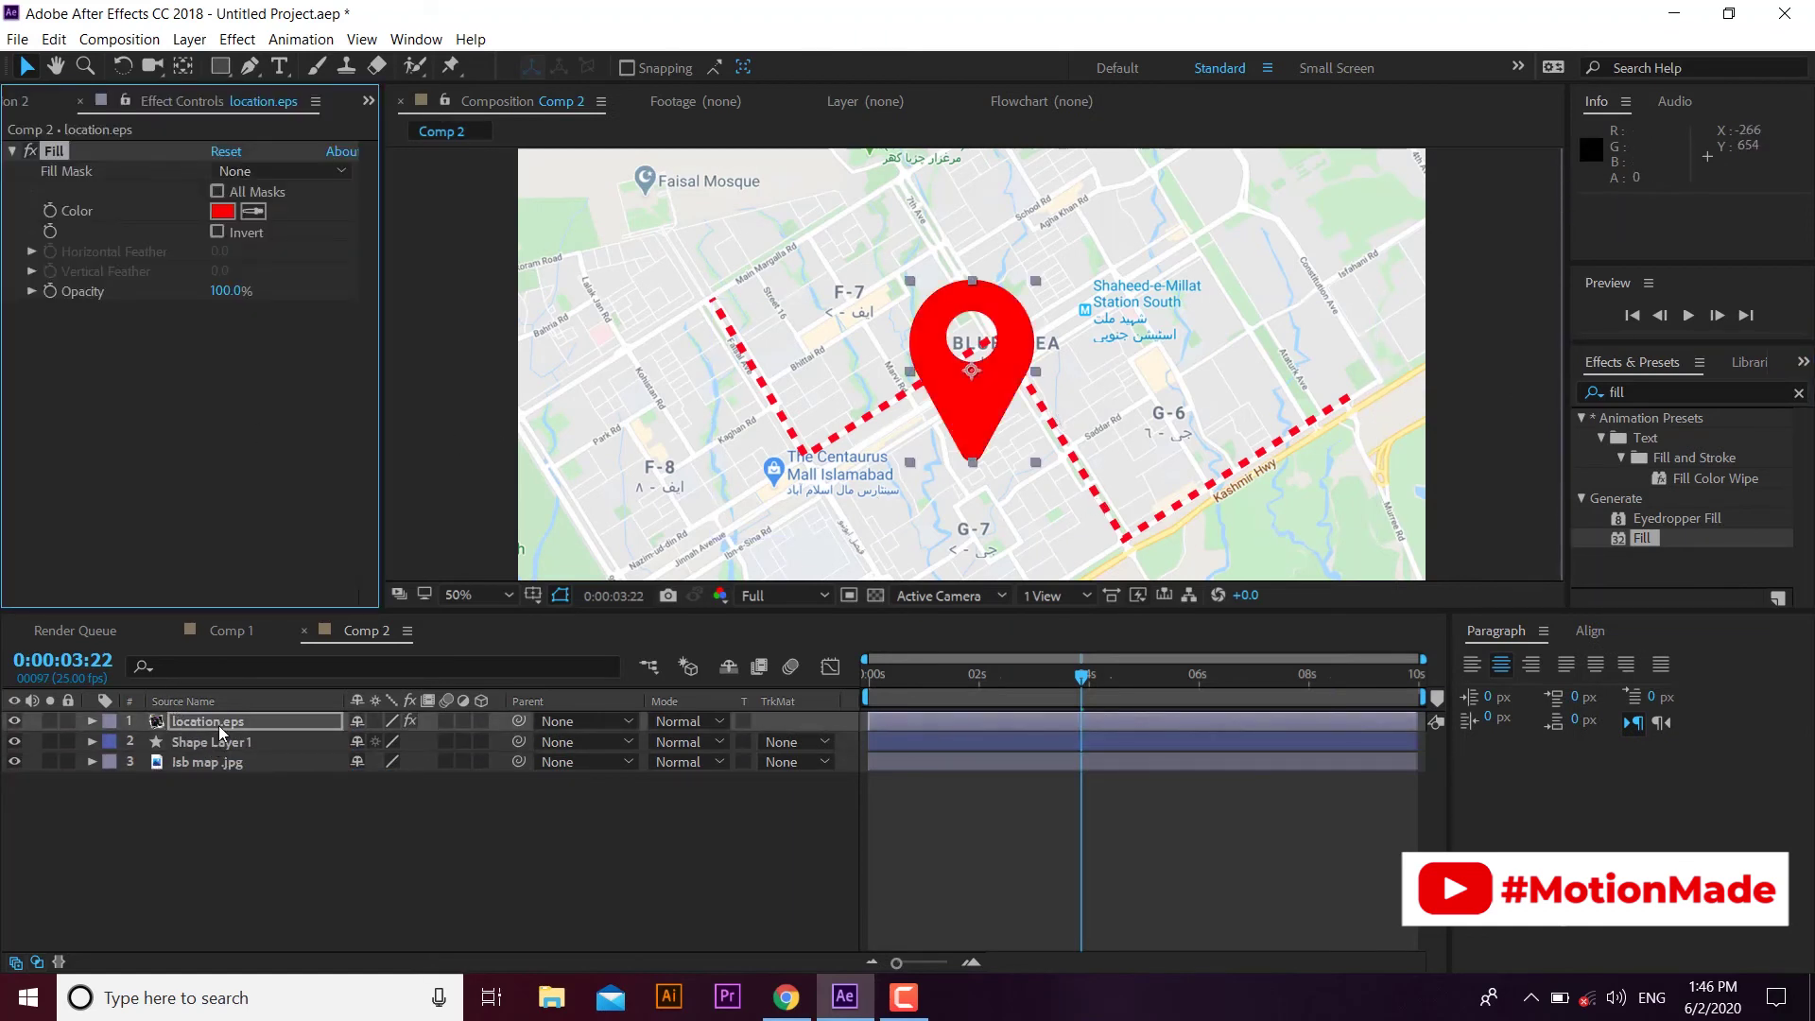
- Scale the pin to 50% and place it at the route start near Faisal Mosque
key("s")
left_click(421, 740)
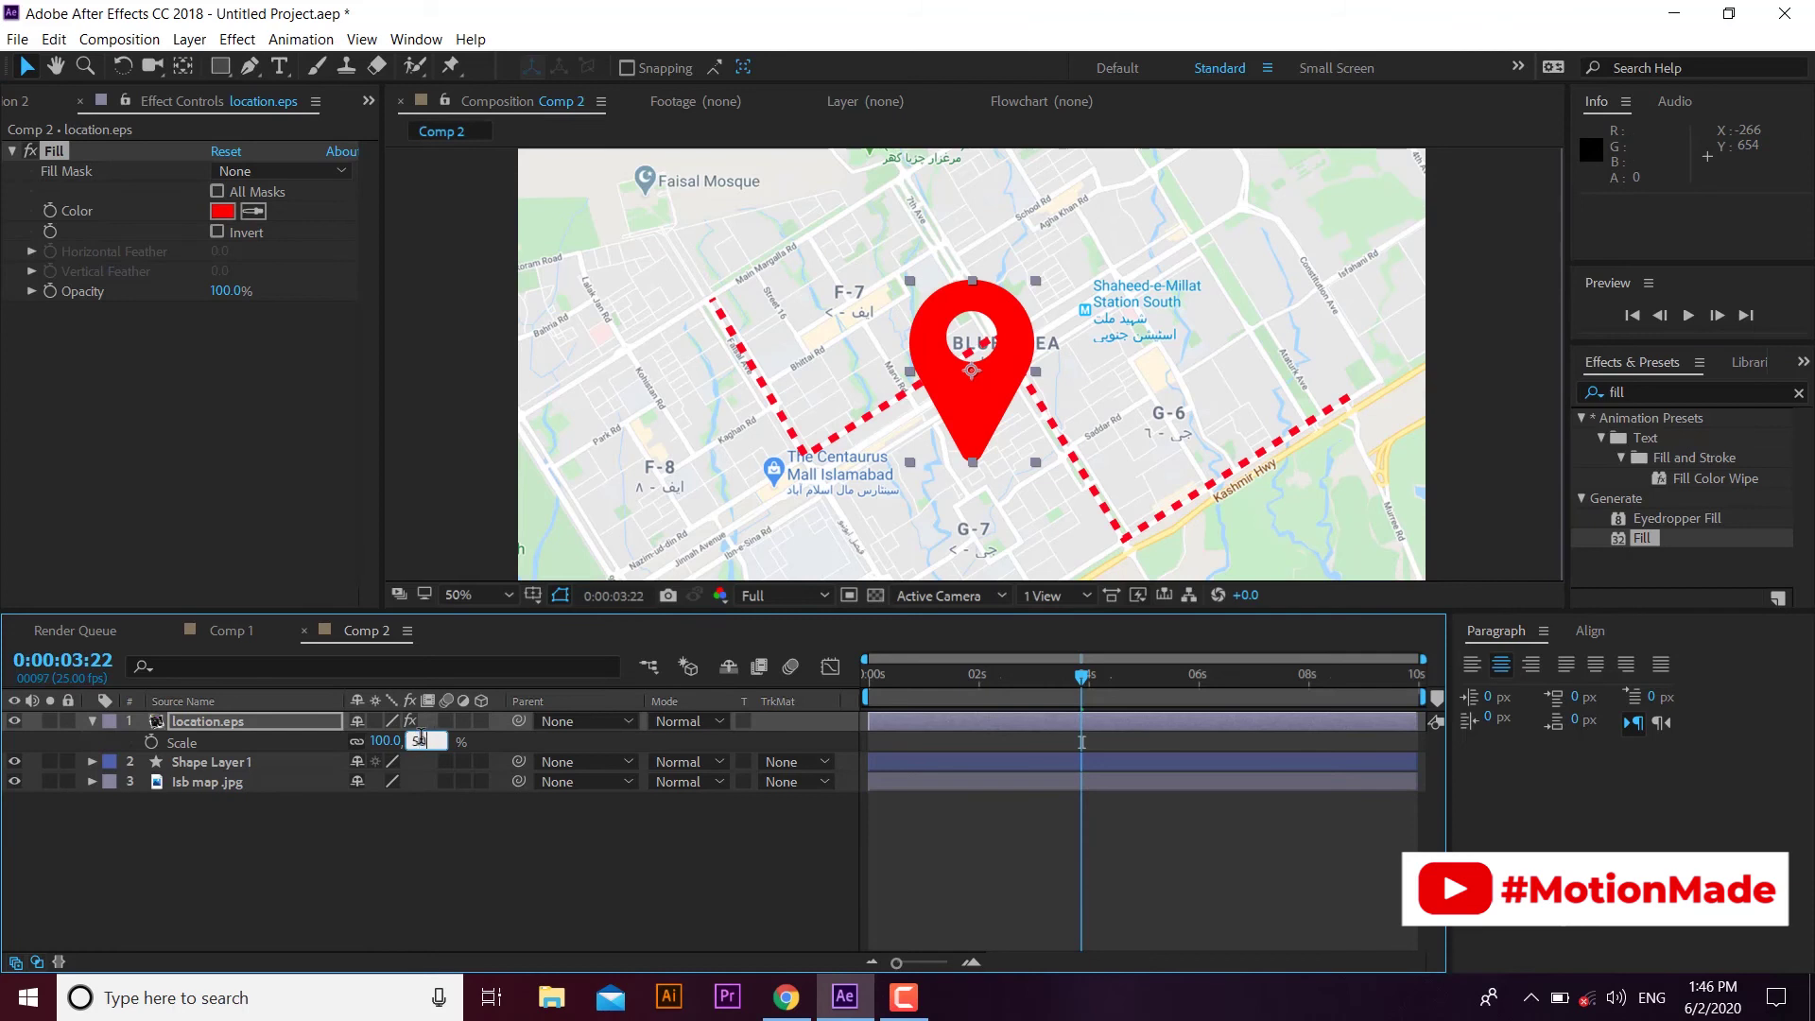
type("50")
key("Return")
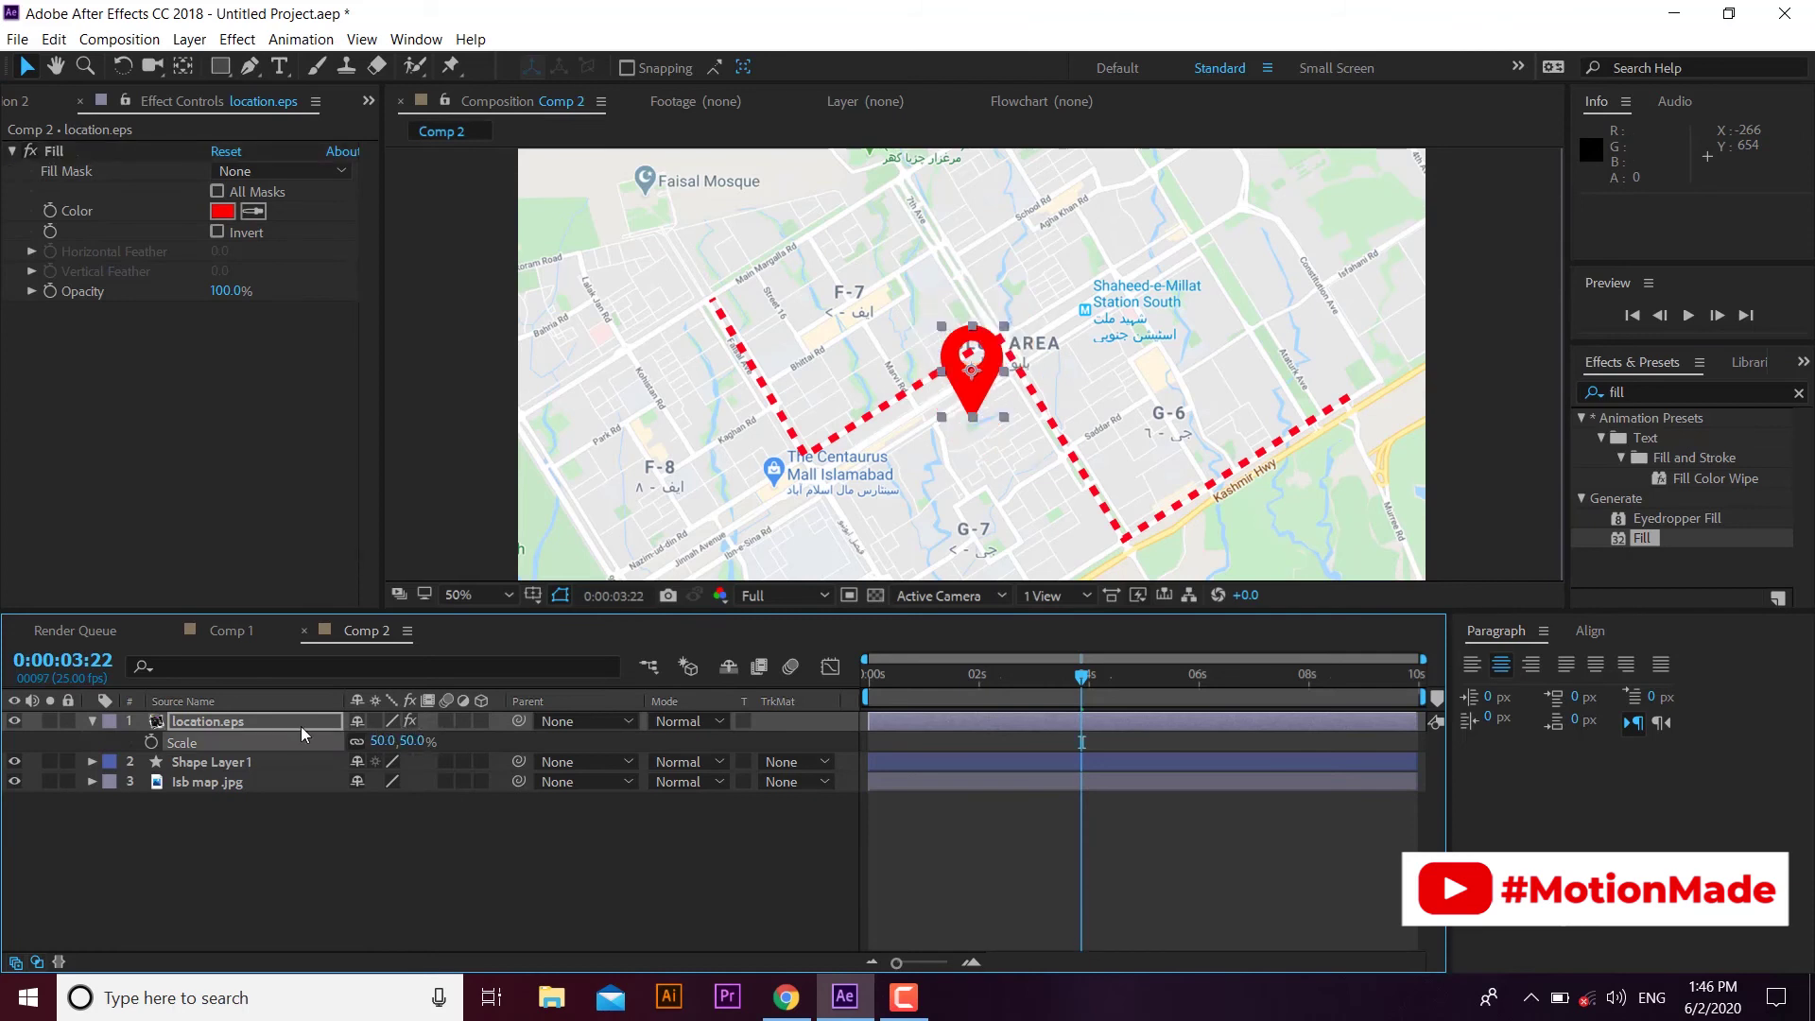
left_click_drag(999, 360, 1376, 358)
- Duplicate the red location pin and scale both pin layers to 40%
left_click(54, 38)
left_click(146, 307)
left_click(208, 742, "shift")
key("s")
left_click(413, 741)
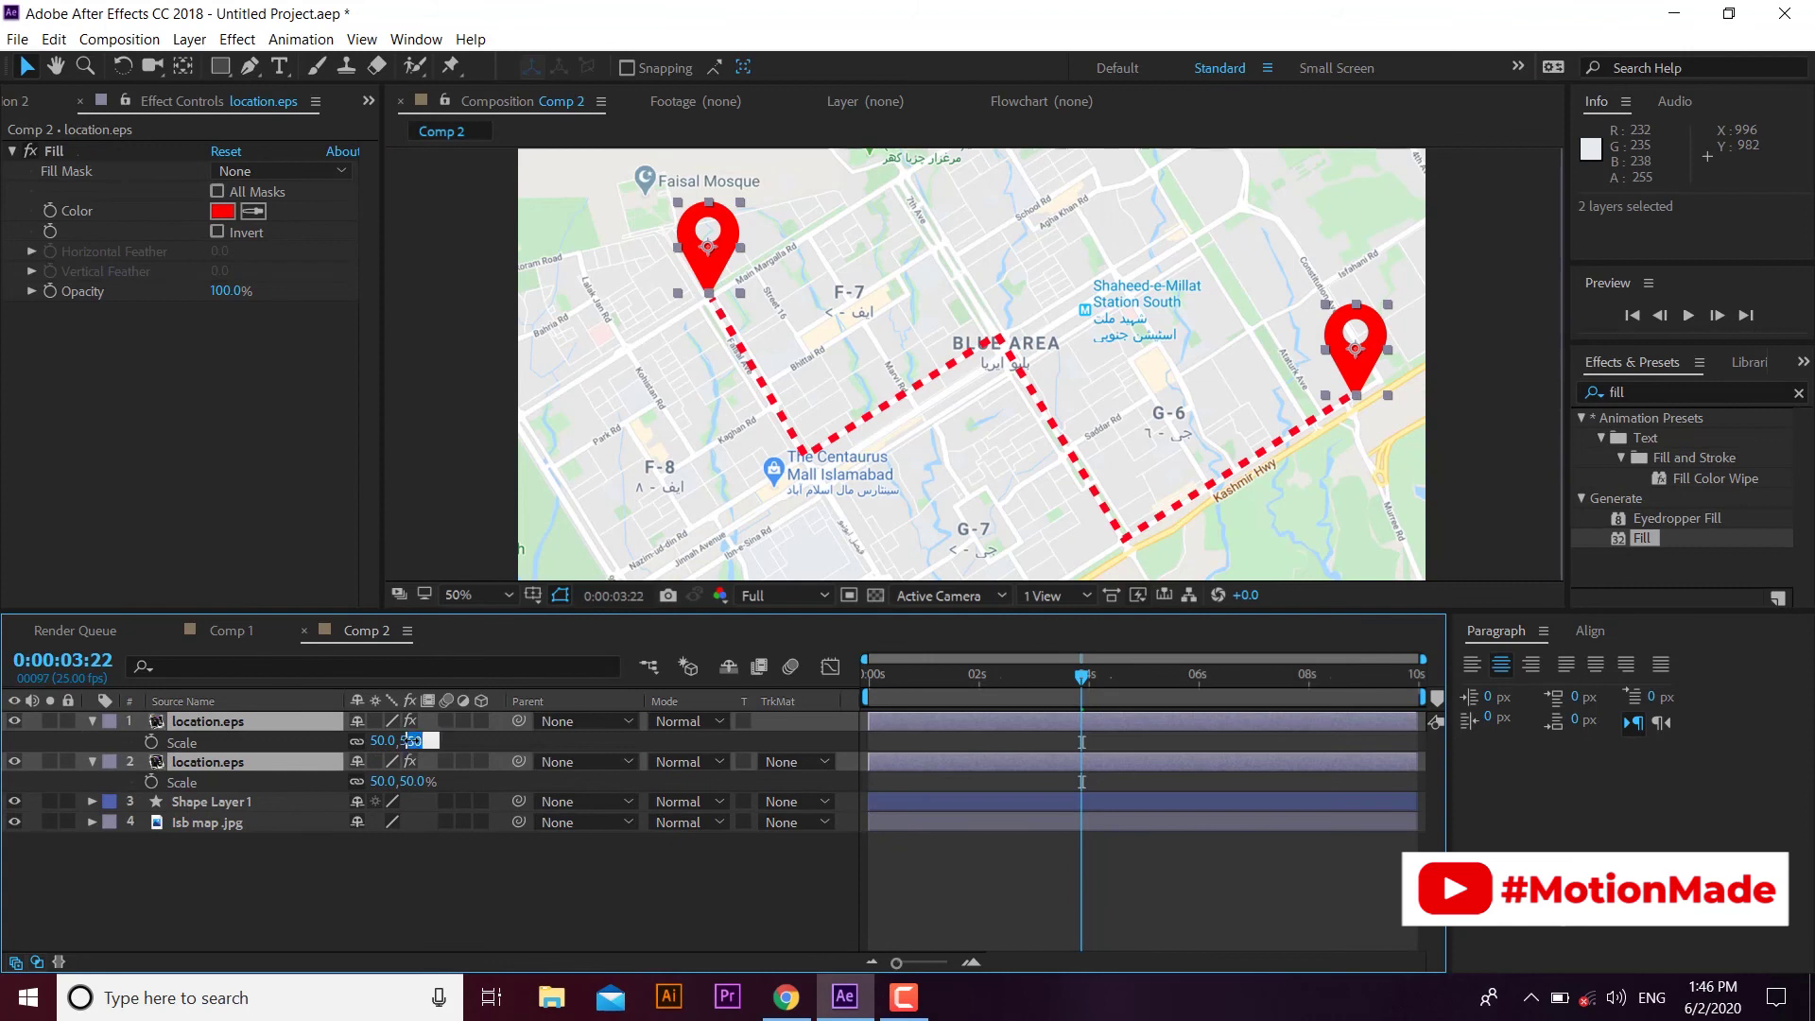
type("40")
key("Return")
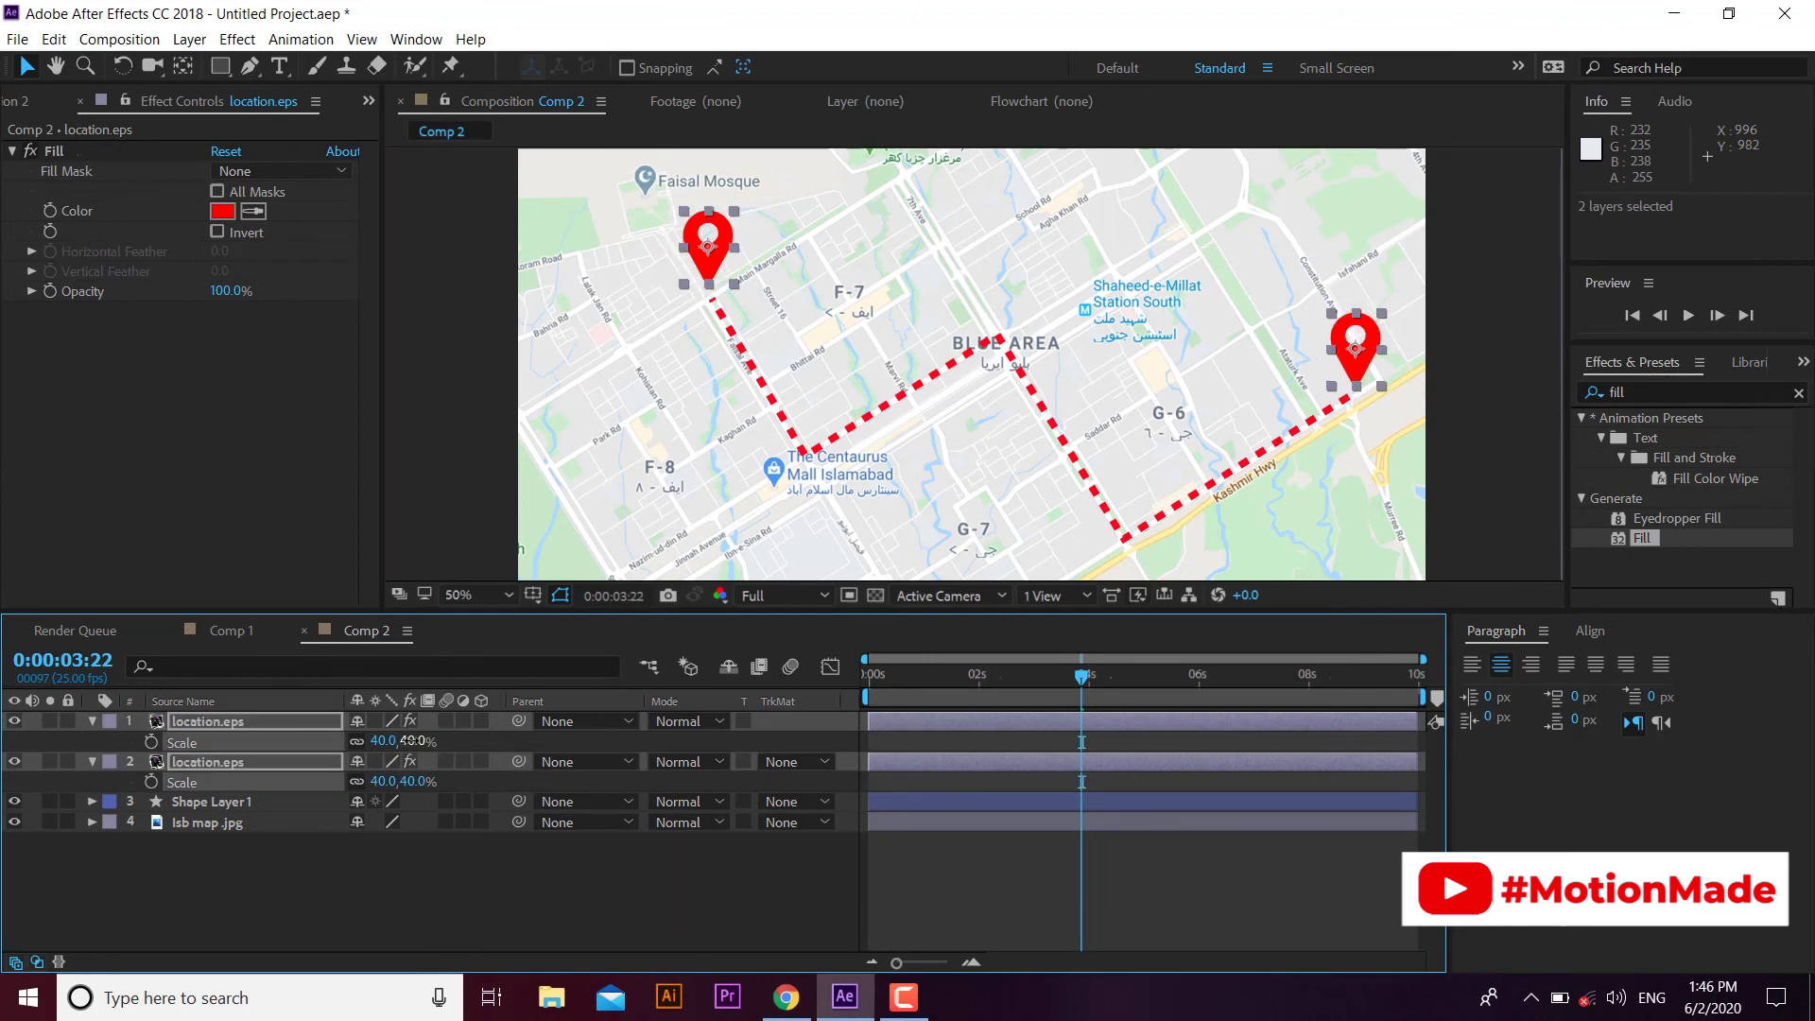
- Reveal the route layer's keyframes and preview the animation from the start
left_click(501, 847)
key("u")
left_click(1087, 764)
key("Home")
key("space")
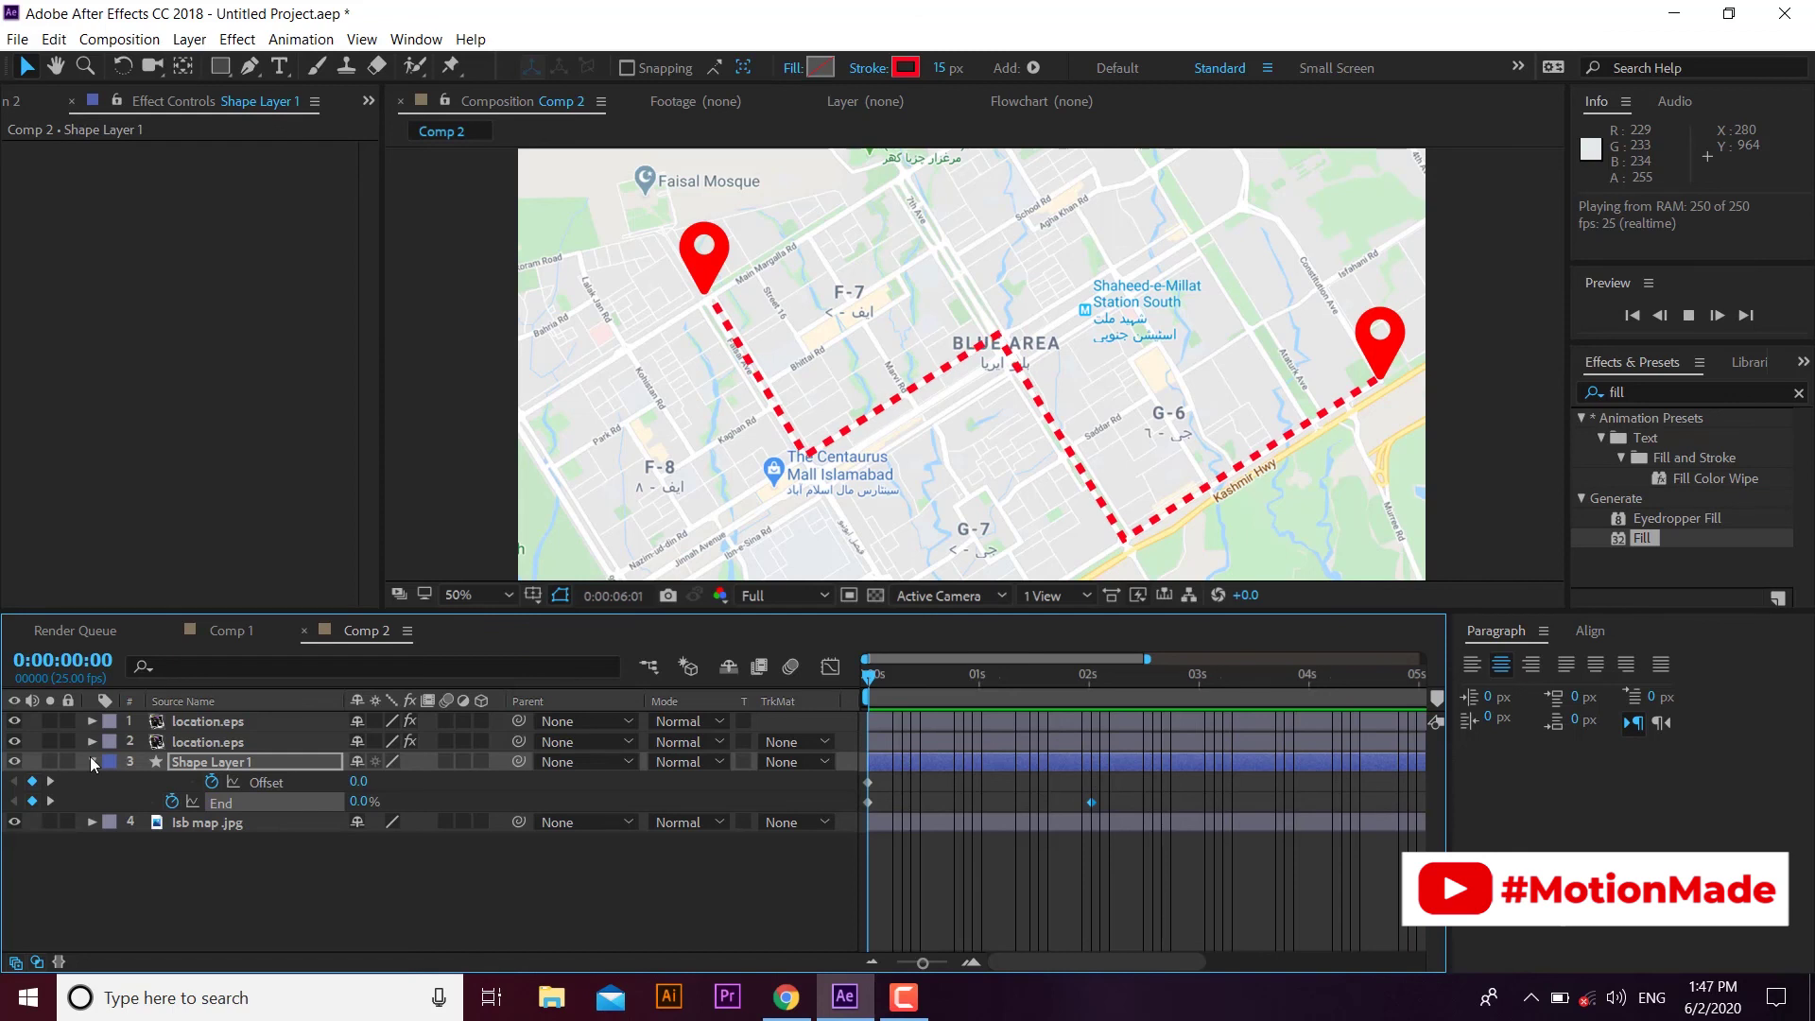
- Stop the preview at 0:00:06:10 and hide Shape Layer 1's keyframed properties
key("space")
key("u")
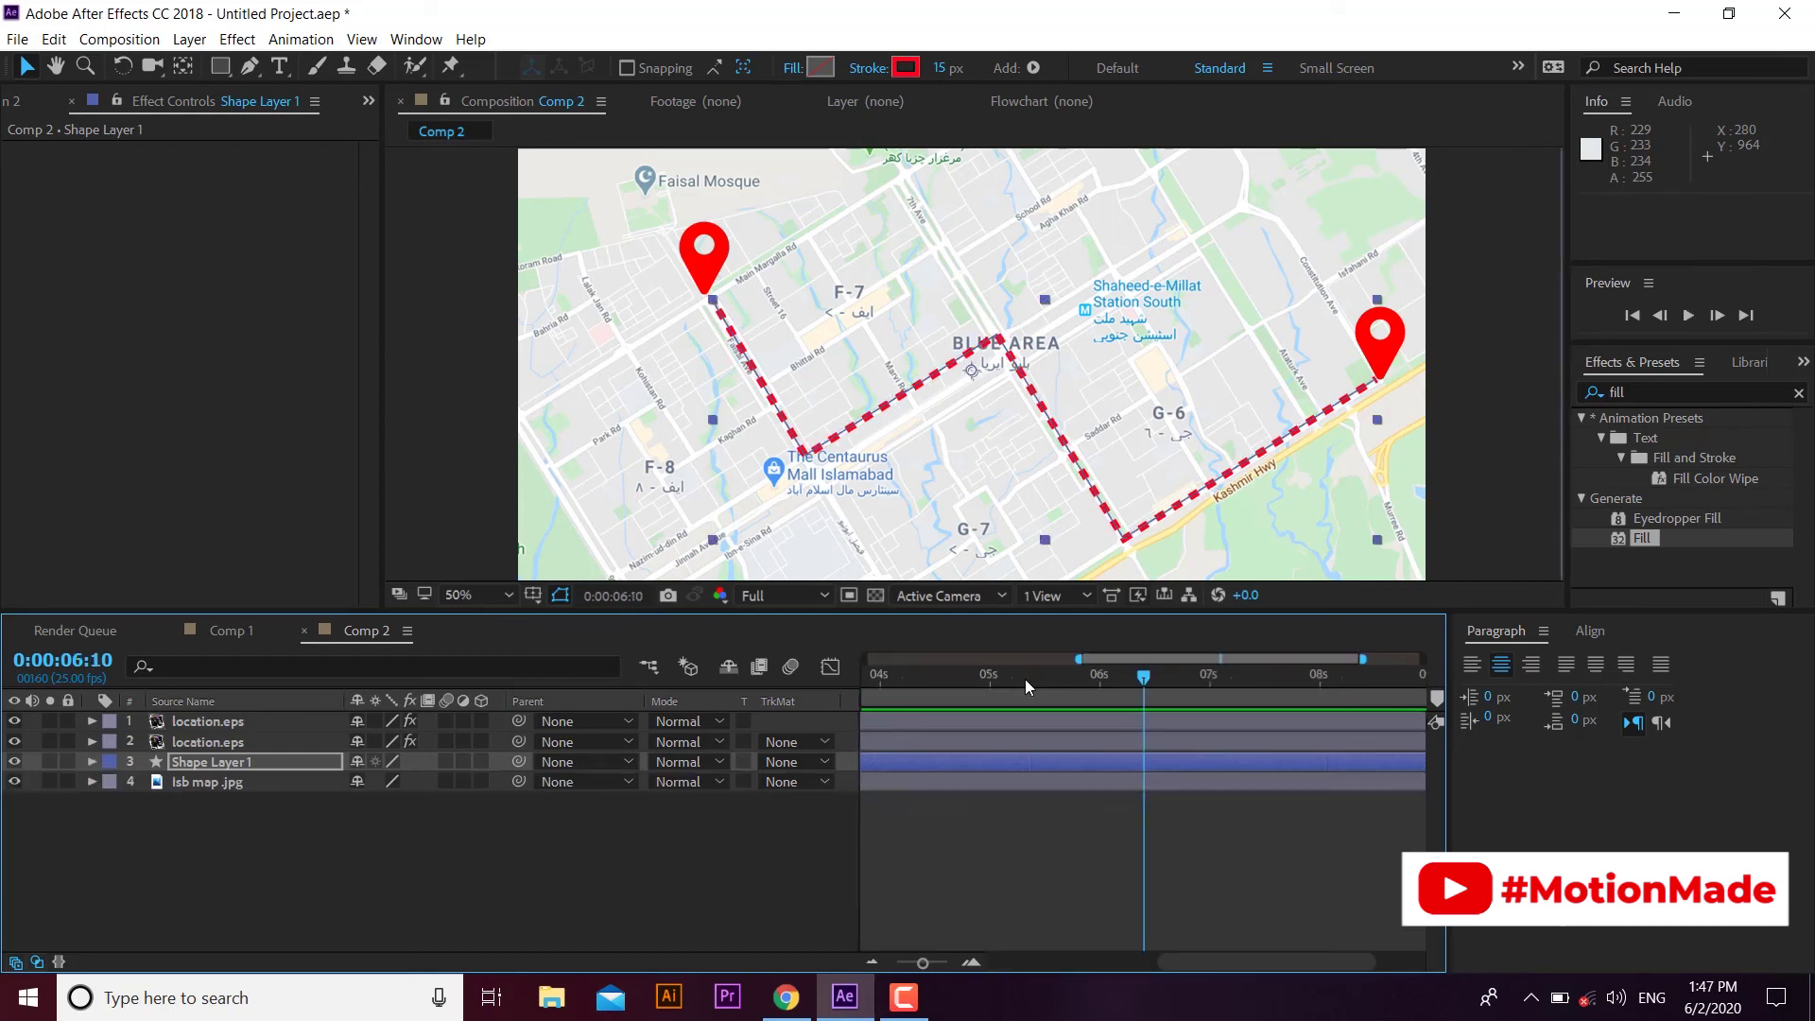